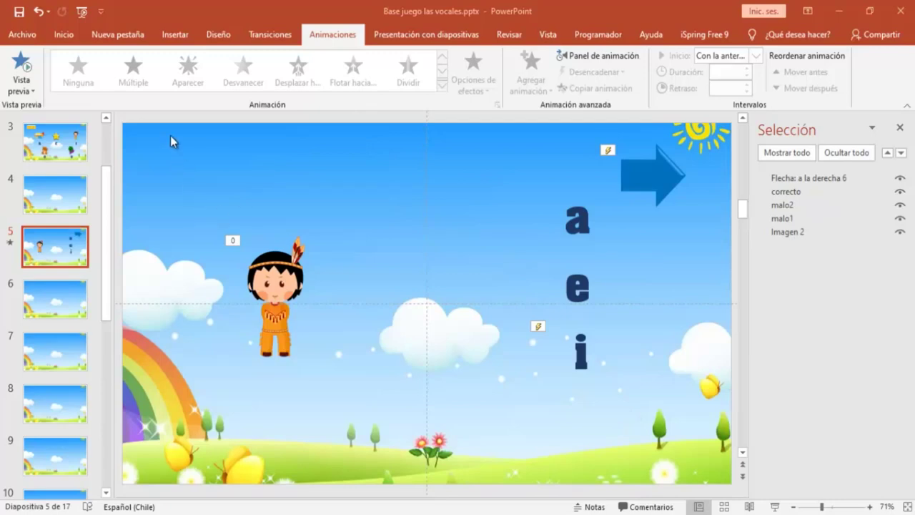
Copy the boy picture and the letters a, e, i from slide 5 onto slide 7.
{"action": "mouse_move", "coordinate": [178, 151]}
{"action": "left_mouse_down"}
{"action": "mouse_move", "coordinate": [615, 465]}
{"action": "mouse_move", "coordinate": [743, 463]}
{"action": "left_mouse_up"}
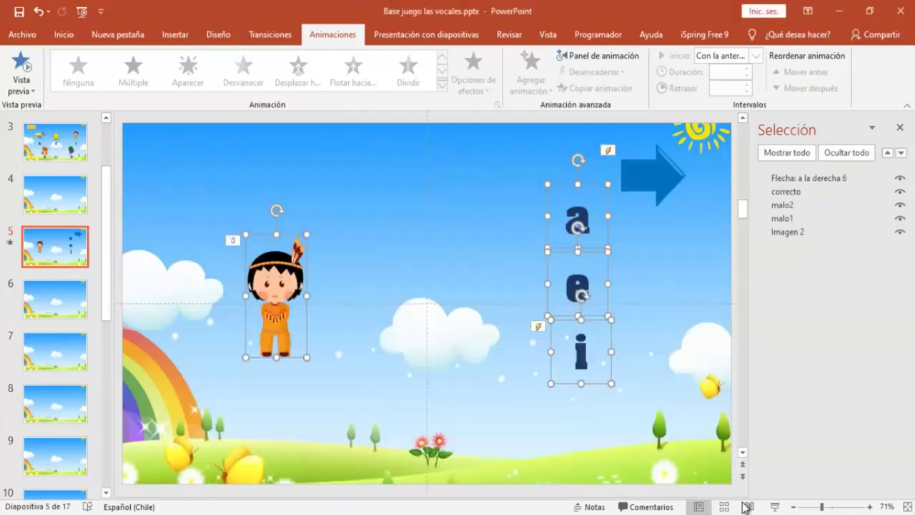
{"action": "right_click", "coordinate": [283, 285]}
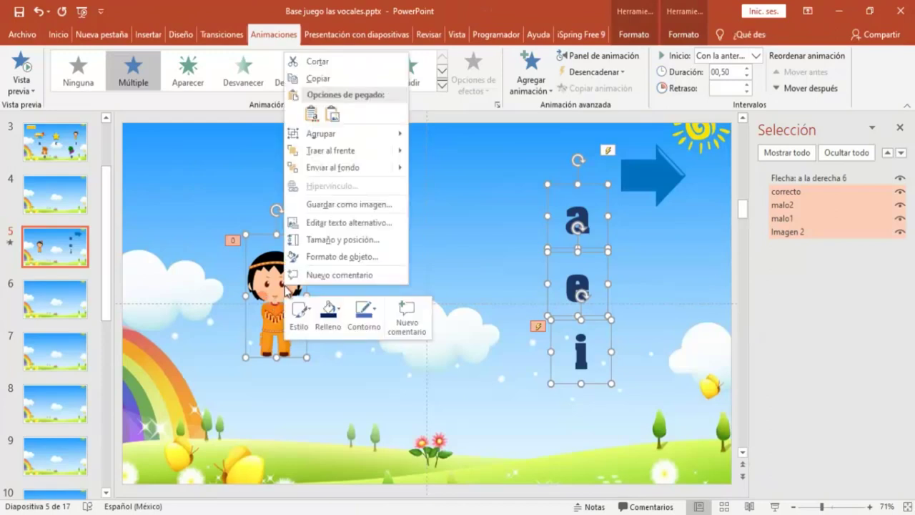
{"action": "left_click", "coordinate": [321, 80]}
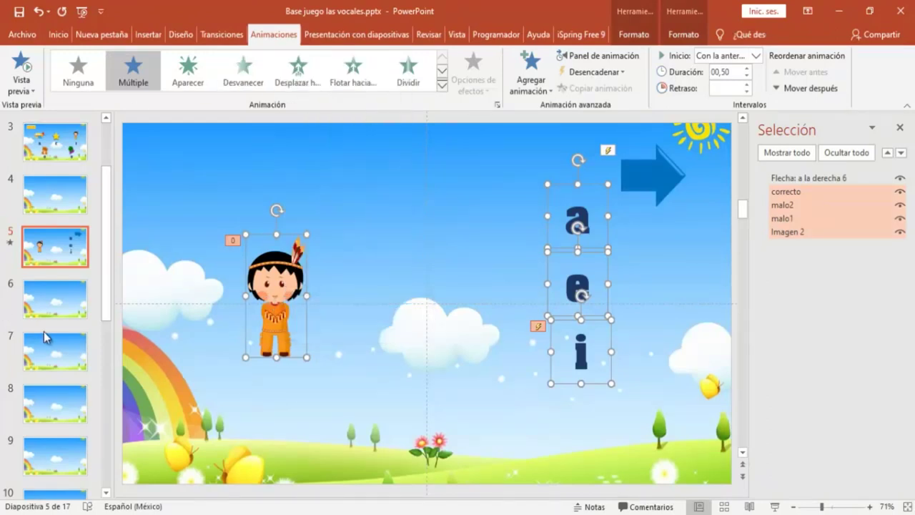
{"action": "left_click", "coordinate": [45, 341]}
{"action": "right_click", "coordinate": [181, 177]}
{"action": "left_click", "coordinate": [205, 207]}
Copy the blue arrow from slide 5 and paste it onto slide 7.
{"action": "left_click", "coordinate": [45, 252]}
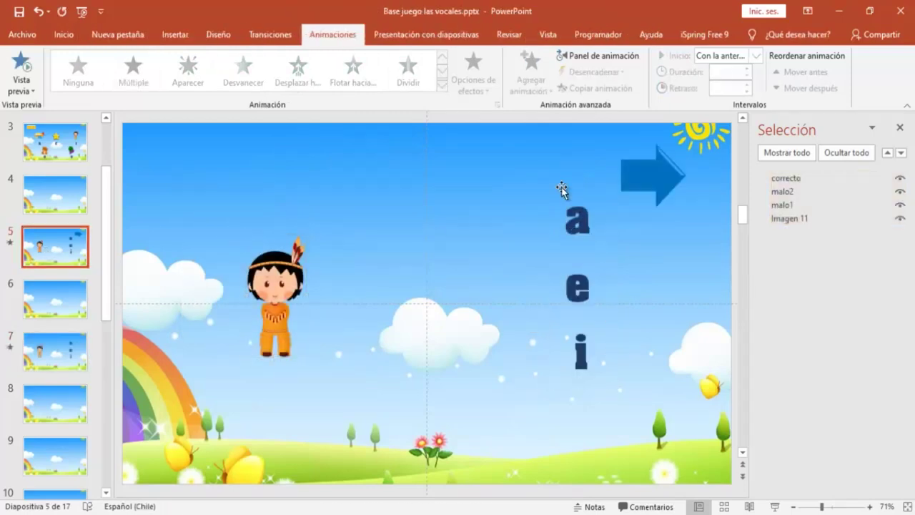
{"action": "left_click", "coordinate": [634, 172]}
{"action": "right_click", "coordinate": [633, 172]}
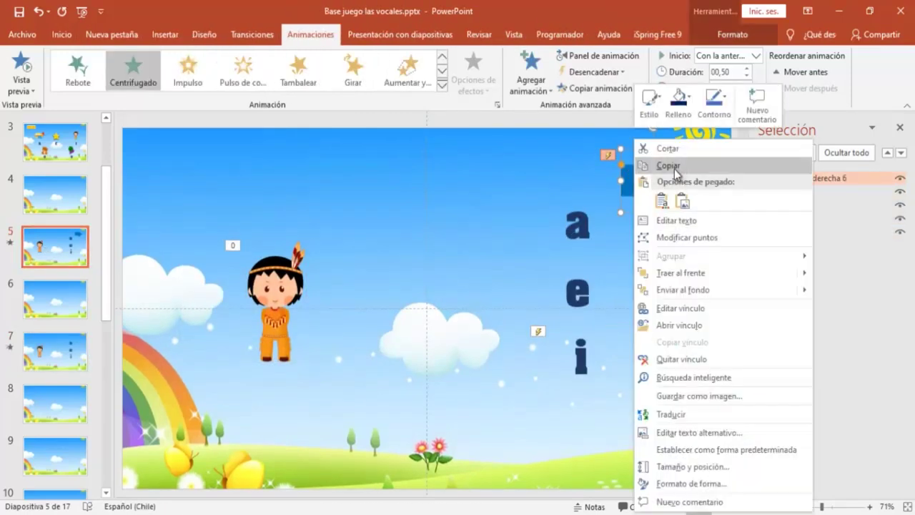
{"action": "left_click", "coordinate": [675, 164]}
{"action": "left_click", "coordinate": [46, 355]}
{"action": "right_click", "coordinate": [460, 174]}
{"action": "left_click", "coordinate": [484, 197]}
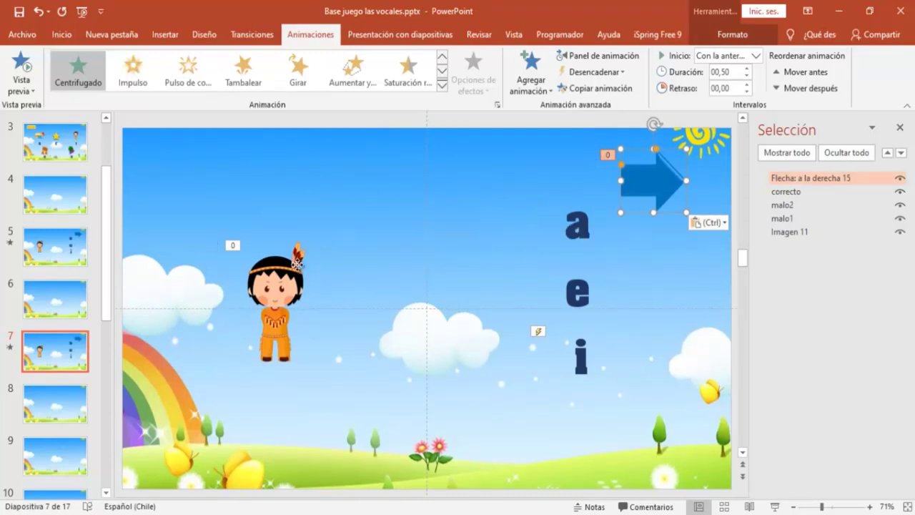
Swap slide 7's character picture for the airplane image AVION.png using Cambiar imagen.
{"action": "left_click", "coordinate": [297, 264]}
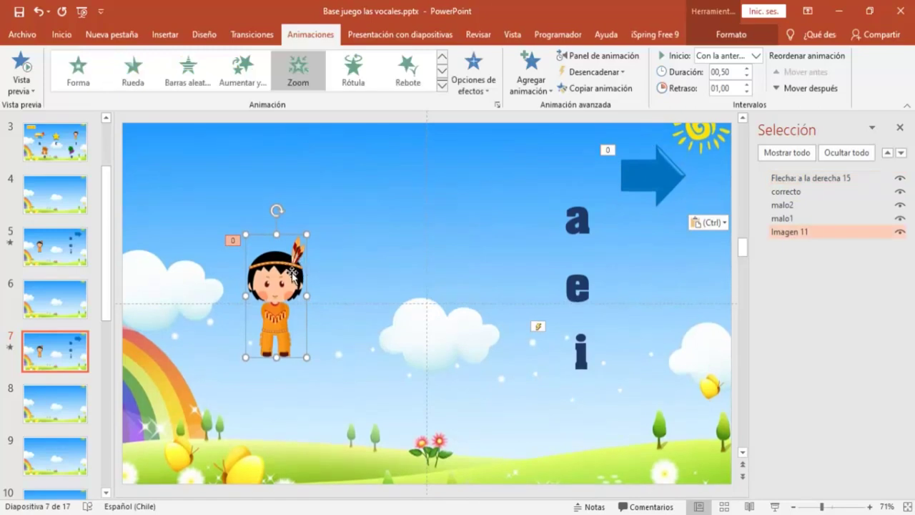
{"action": "right_click", "coordinate": [291, 269]}
{"action": "mouse_move", "coordinate": [345, 100]}
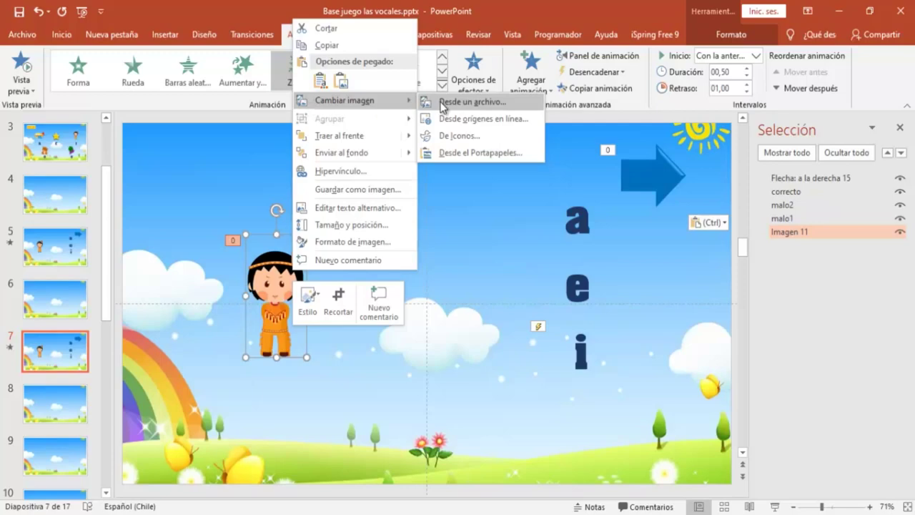
{"action": "left_click", "coordinate": [457, 102]}
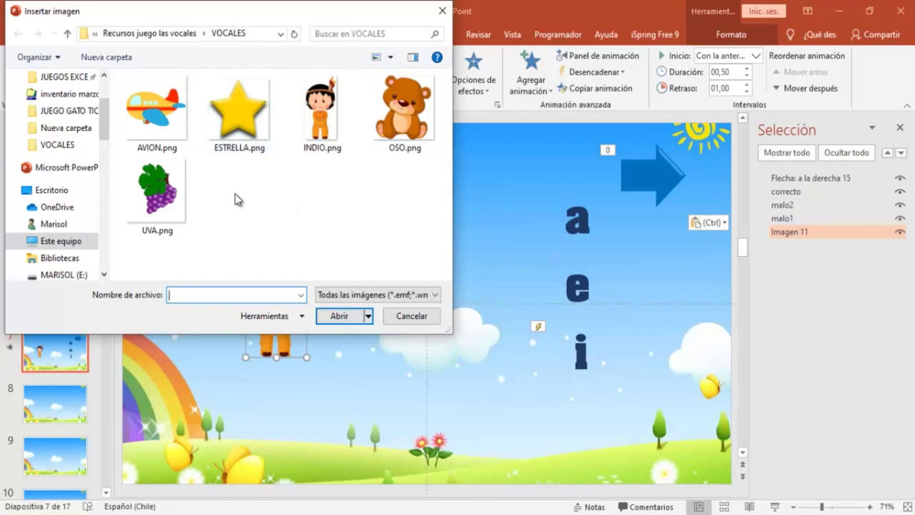
{"action": "left_click", "coordinate": [171, 143]}
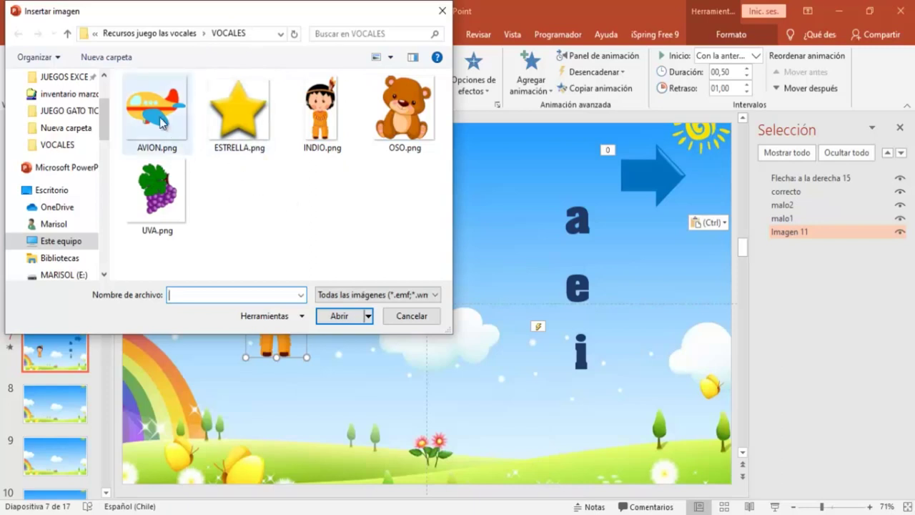
{"action": "left_click", "coordinate": [338, 322]}
{"action": "left_click", "coordinate": [336, 320]}
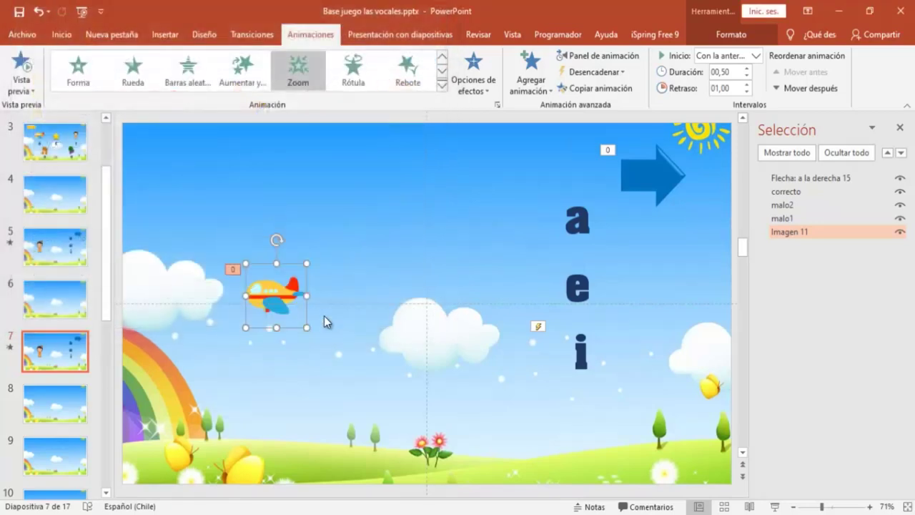
Enlarge the airplane and move letter i to the top, shifting a and e down.
{"action": "left_click_drag", "start_coordinate": [306, 327], "coordinate": [332, 353]}
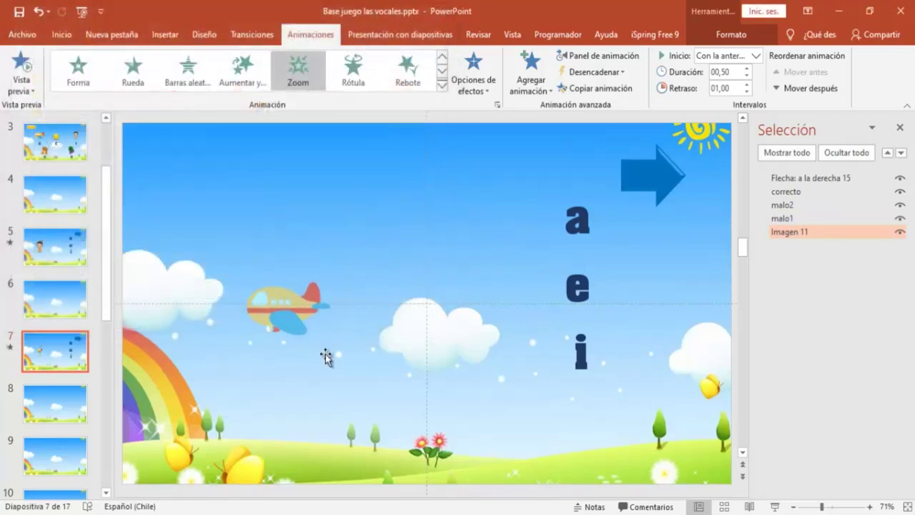
{"action": "left_click_drag", "start_coordinate": [237, 254], "coordinate": [207, 222]}
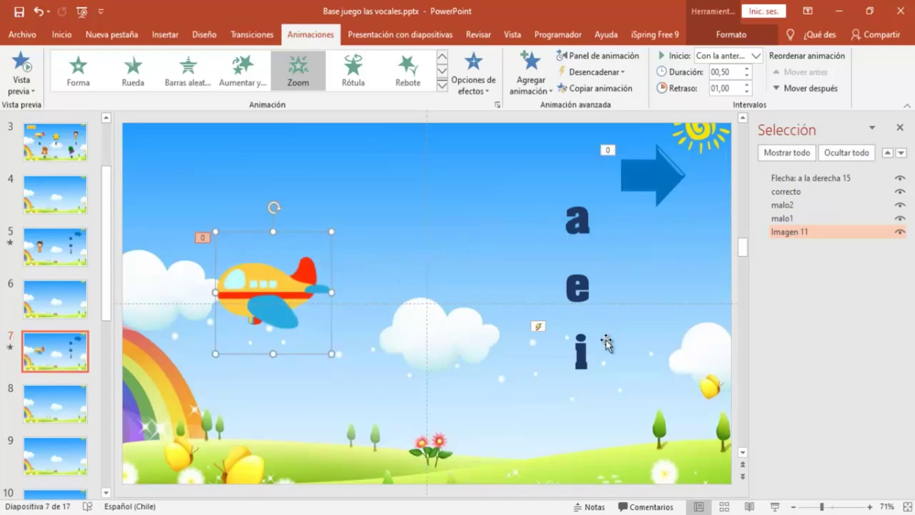
{"action": "left_click", "coordinate": [604, 348]}
{"action": "left_click_drag", "start_coordinate": [601, 346], "coordinate": [513, 342]}
{"action": "left_click_drag", "start_coordinate": [594, 288], "coordinate": [594, 349]}
{"action": "left_click_drag", "start_coordinate": [596, 227], "coordinate": [595, 292]}
{"action": "mouse_move", "coordinate": [512, 331]}
{"action": "left_mouse_down"}
{"action": "mouse_move", "coordinate": [537, 262]}
{"action": "mouse_move", "coordinate": [583, 210]}
{"action": "mouse_move", "coordinate": [597, 209]}
{"action": "mouse_move", "coordinate": [601, 228]}
{"action": "left_mouse_up"}
{"action": "left_click_drag", "start_coordinate": [591, 289], "coordinate": [574, 295]}
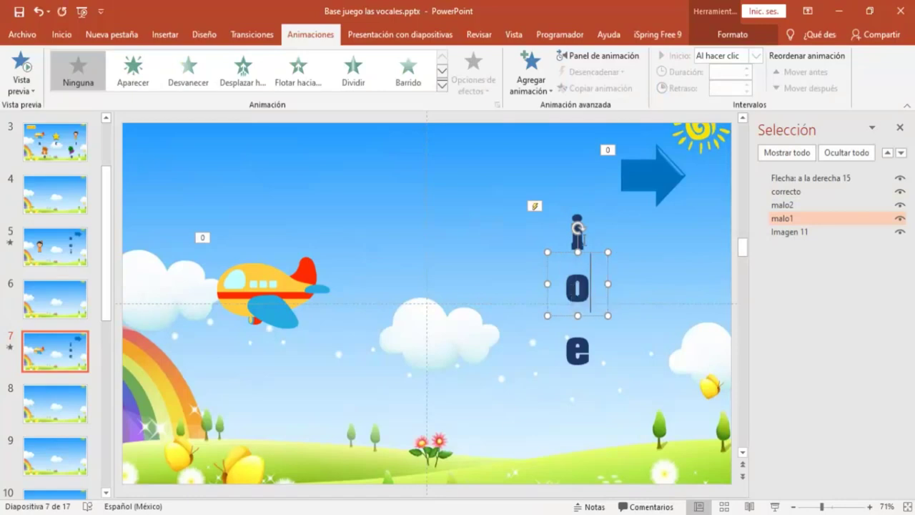
Change the top letter on slide 7 from i to a.
{"action": "left_click", "coordinate": [579, 231]}
{"action": "double_click", "coordinate": [570, 236]}
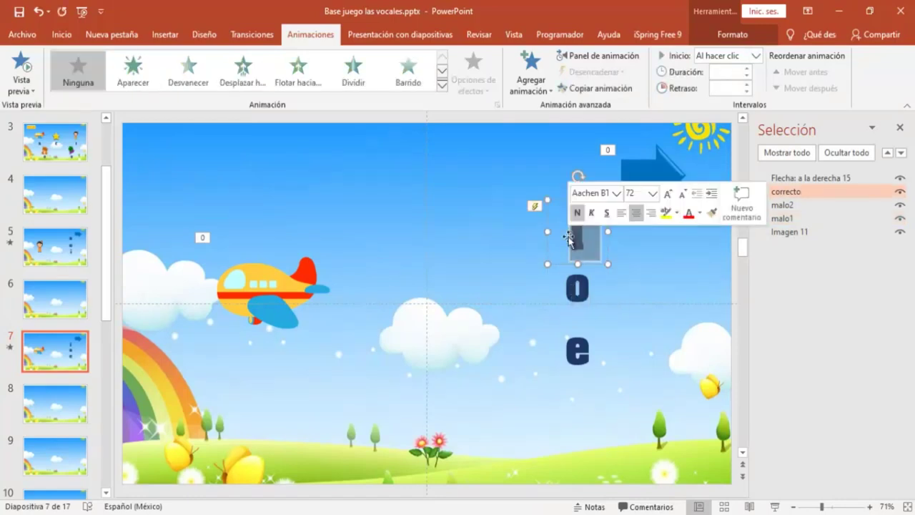
{"action": "type", "text": "a"}
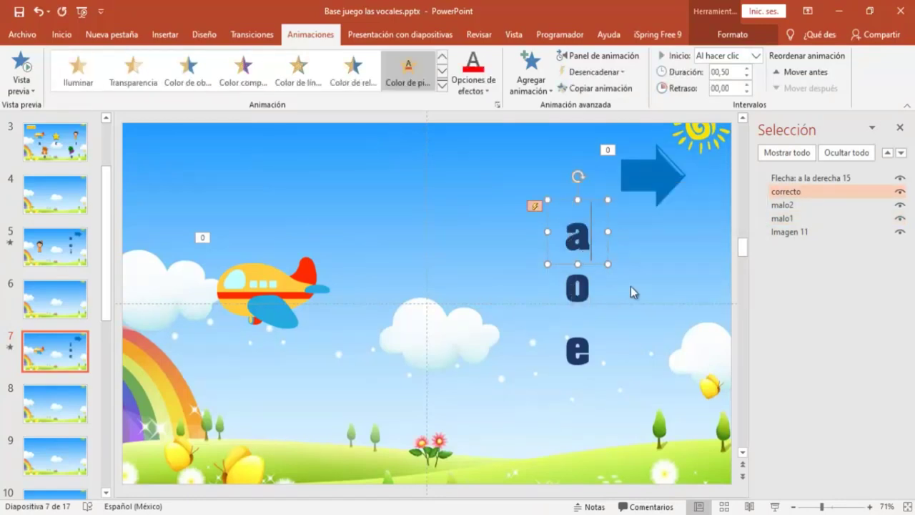
{"action": "left_click", "coordinate": [652, 287]}
Preview slide 7 as a slideshow to confirm letter a turns red when clicked.
{"action": "left_click", "coordinate": [602, 287]}
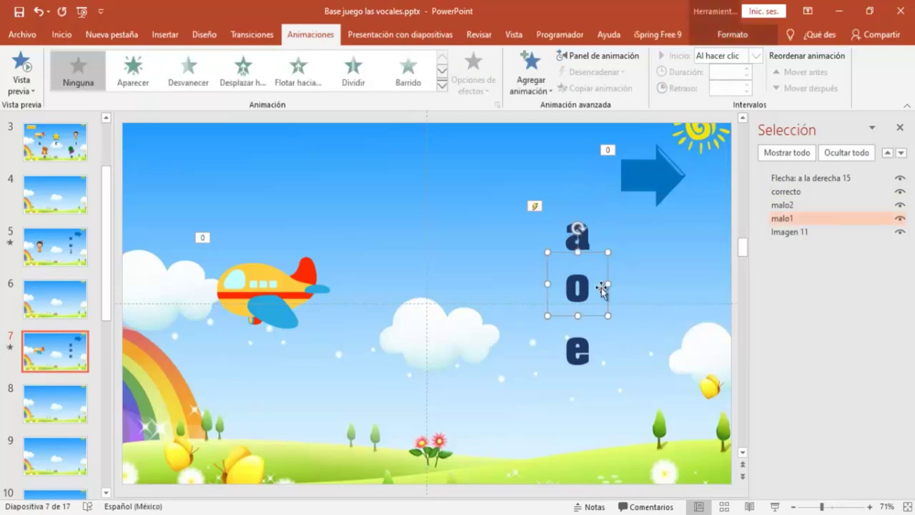
{"action": "left_click", "coordinate": [602, 252]}
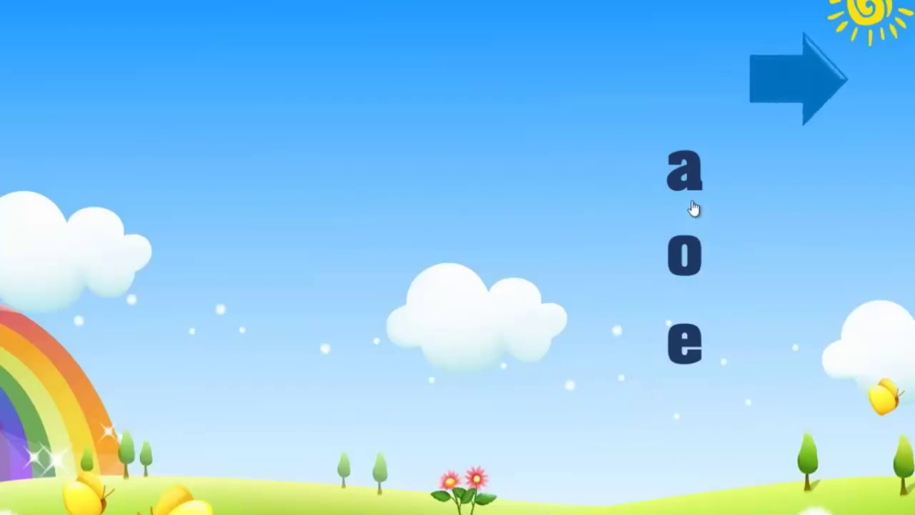
{"action": "left_click", "coordinate": [695, 207]}
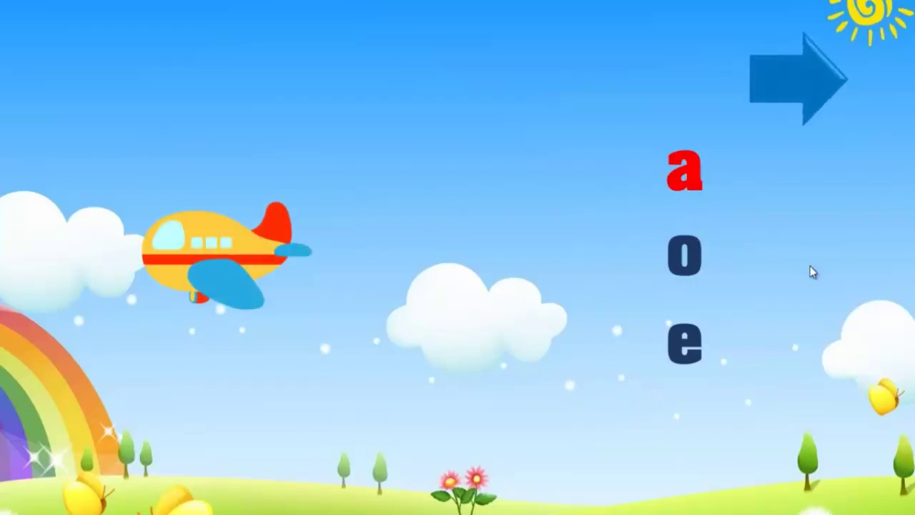
{"action": "key", "text": "Escape"}
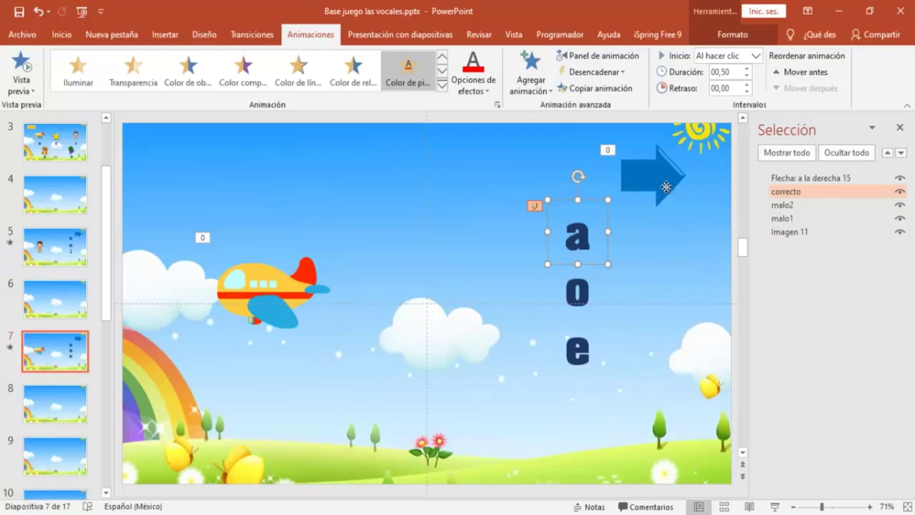
{"action": "left_click", "coordinate": [666, 188]}
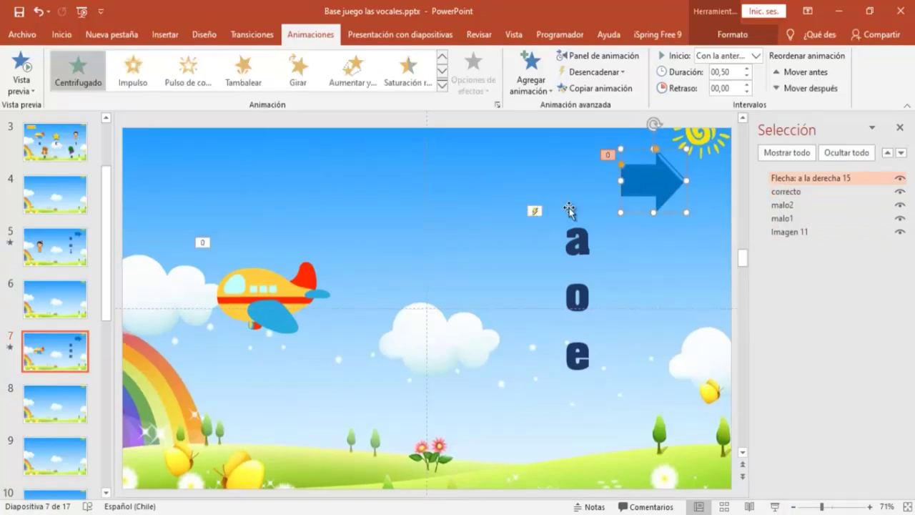
Trigger the blue arrow's animation on clicking 'correcto' and test it in the slideshow.
{"action": "left_click", "coordinate": [618, 72]}
{"action": "mouse_move", "coordinate": [604, 90]}
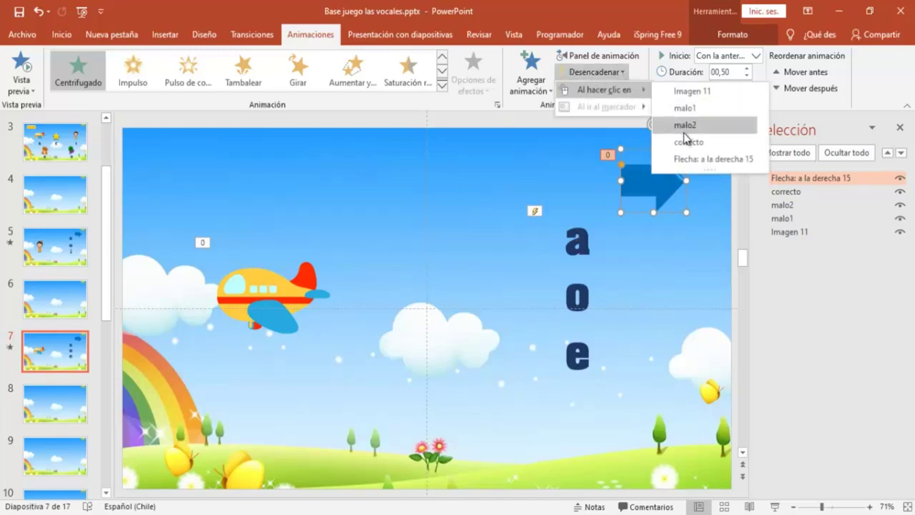
{"action": "left_click", "coordinate": [684, 140]}
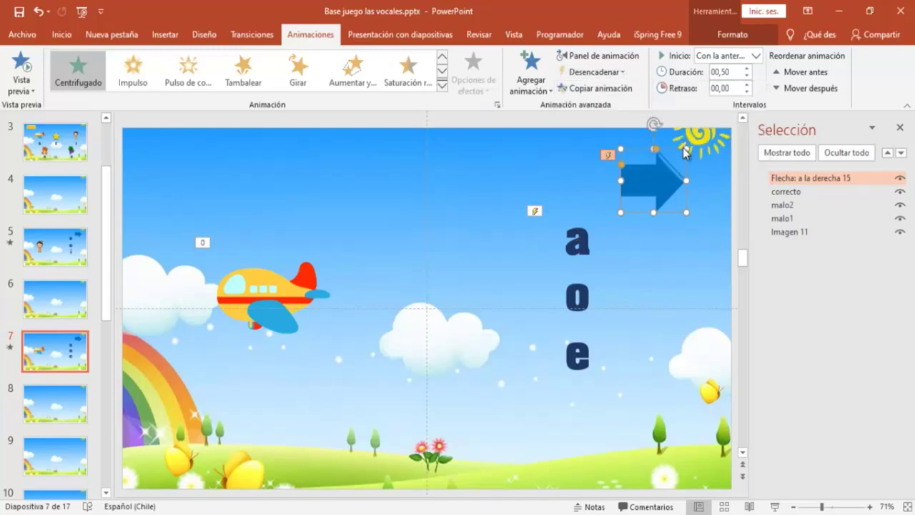
{"action": "left_click", "coordinate": [776, 507]}
{"action": "left_click", "coordinate": [260, 230]}
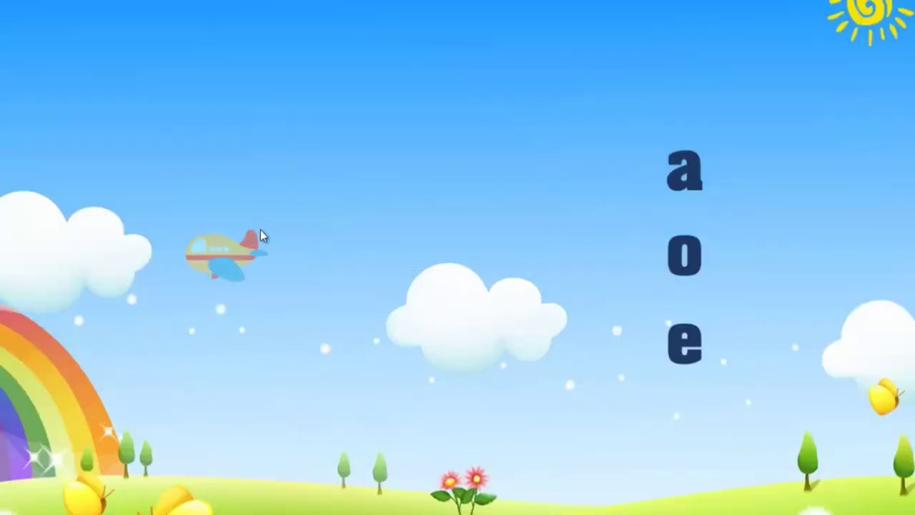
{"action": "left_click", "coordinate": [715, 173]}
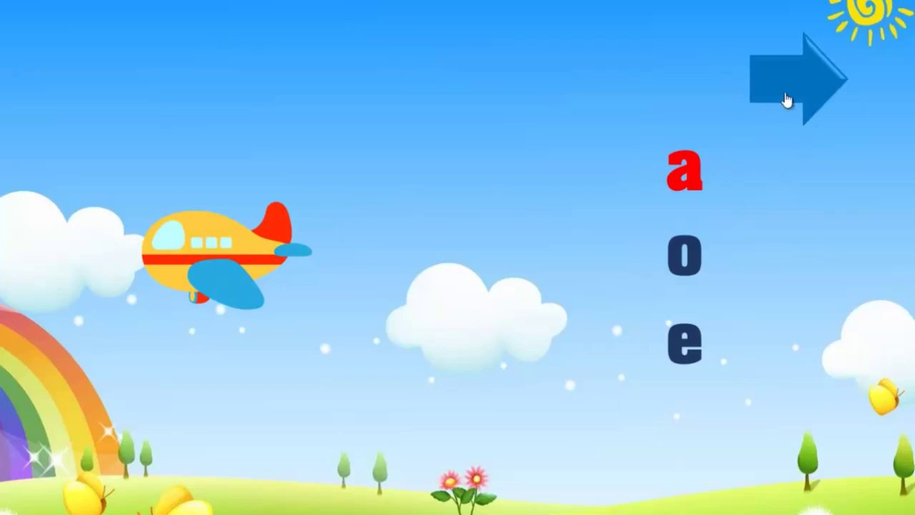
{"action": "key", "text": "Escape"}
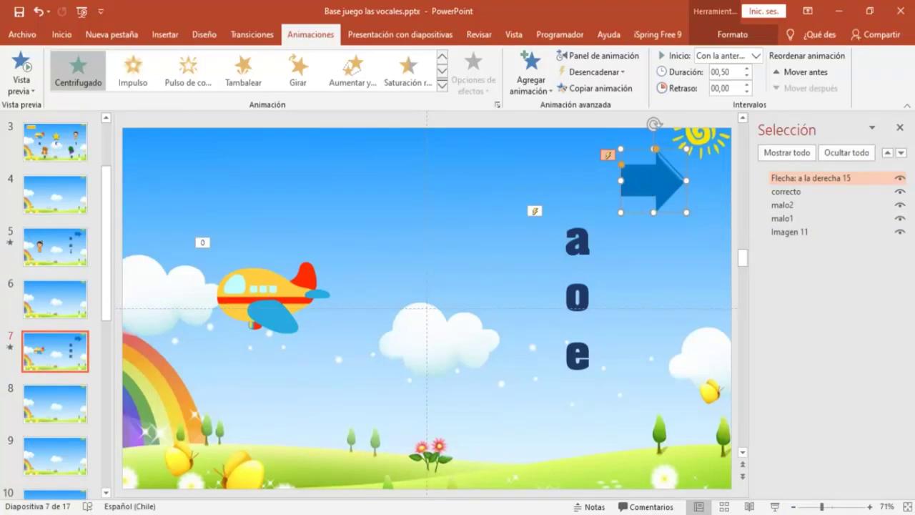
Hyperlink the blue arrow to Diapositiva 8 through the Action Settings.
{"action": "left_click", "coordinate": [165, 34]}
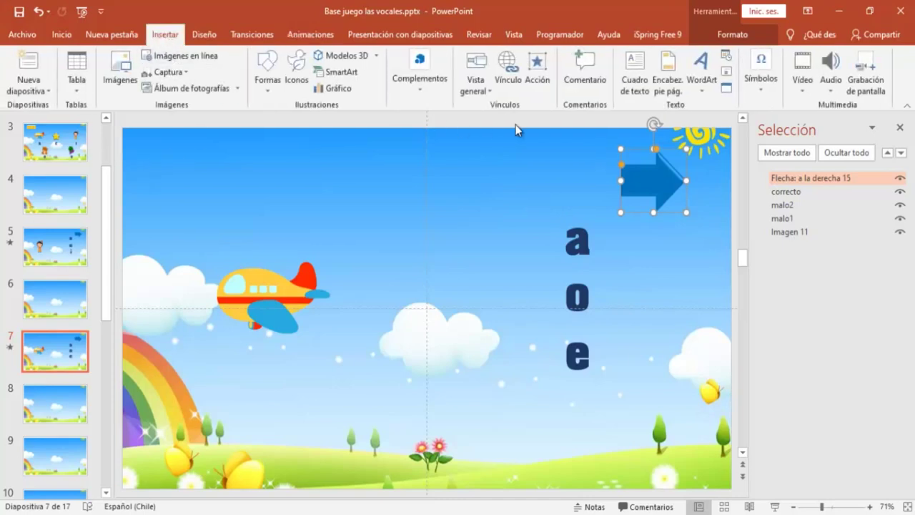
{"action": "left_click", "coordinate": [536, 66]}
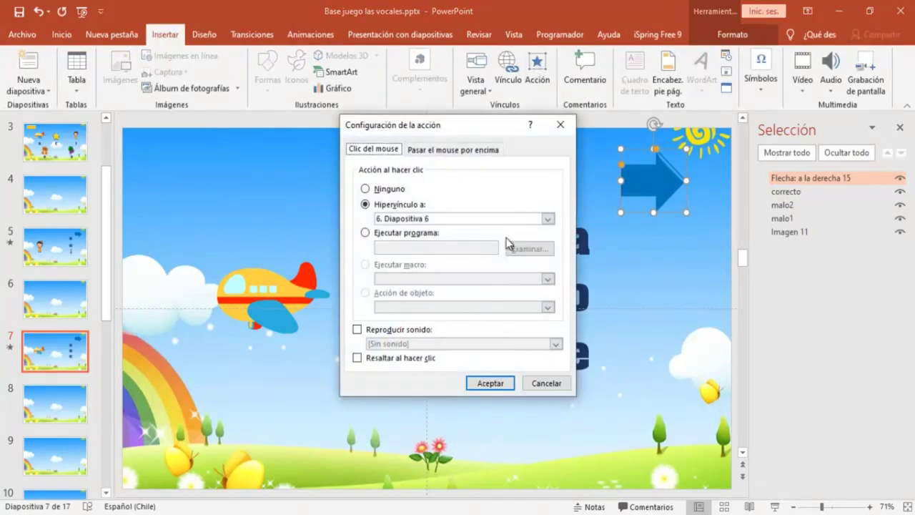
{"action": "left_click", "coordinate": [548, 219]}
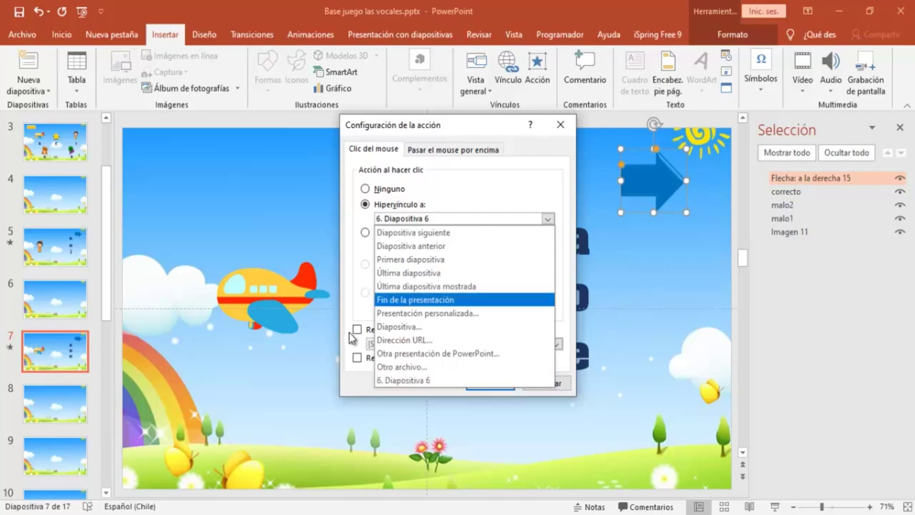
{"action": "left_click", "coordinate": [392, 330]}
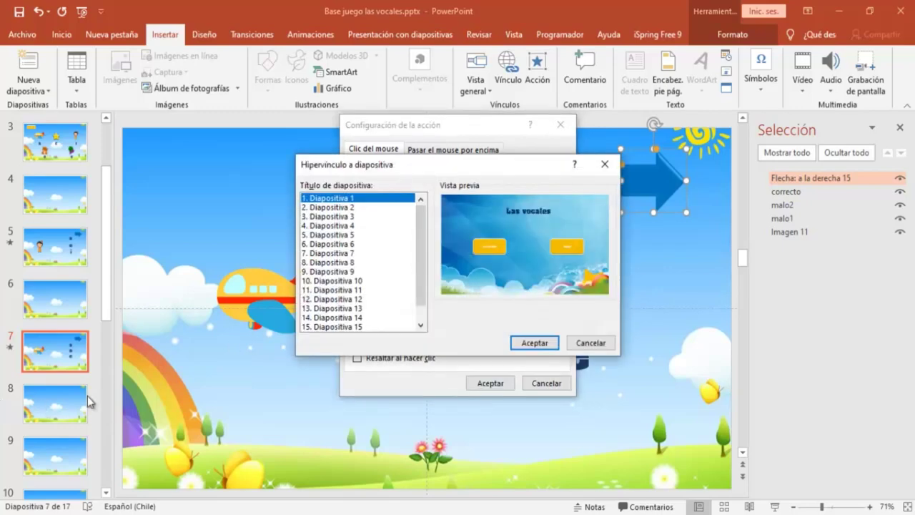
{"action": "left_click", "coordinate": [341, 263]}
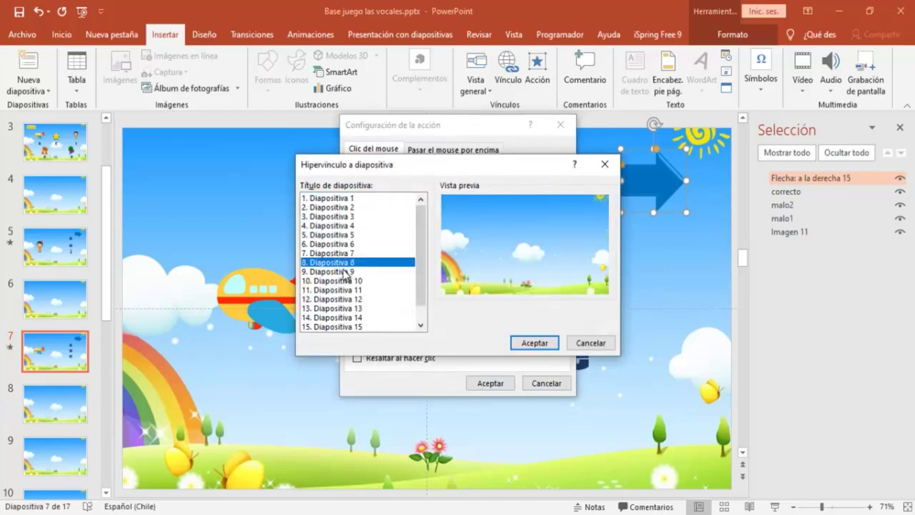
{"action": "left_click", "coordinate": [529, 343]}
{"action": "left_click", "coordinate": [490, 383]}
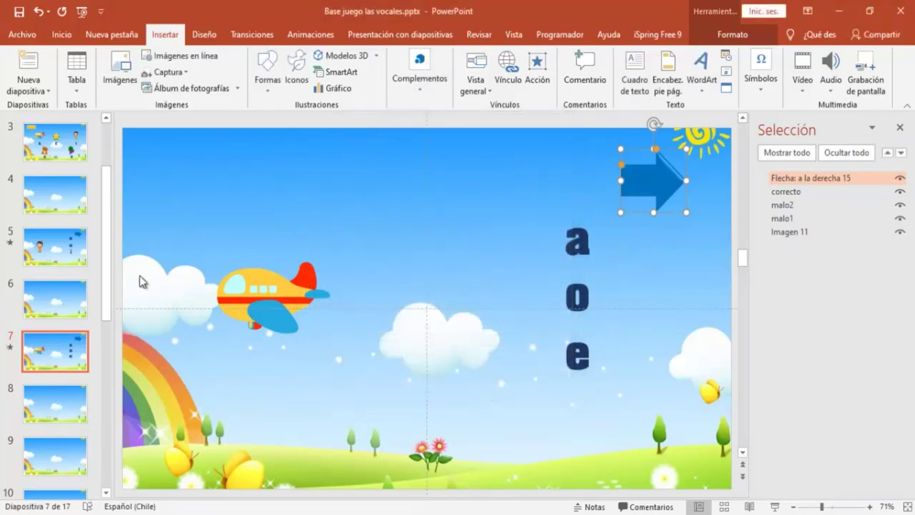
Make slide 8 advance automatically after 00:00,00 instead of on mouse click.
{"action": "left_click", "coordinate": [51, 397]}
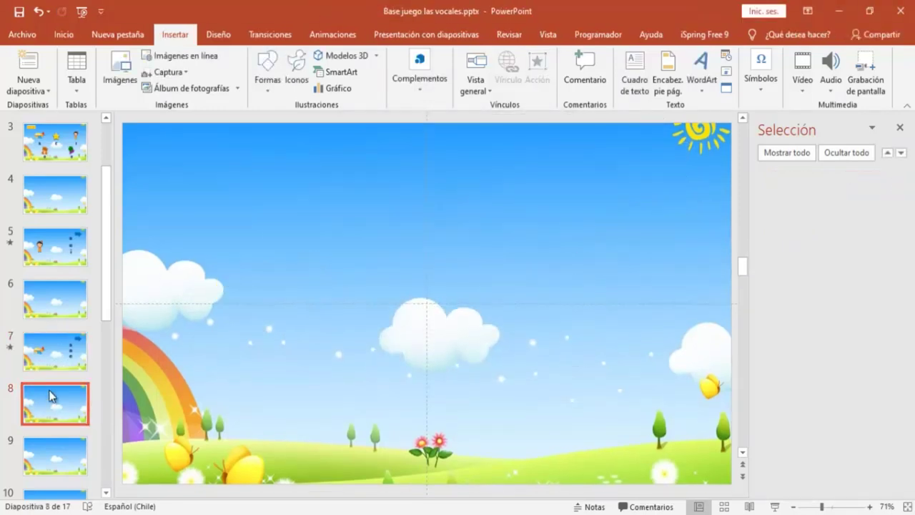
{"action": "left_click", "coordinate": [270, 34]}
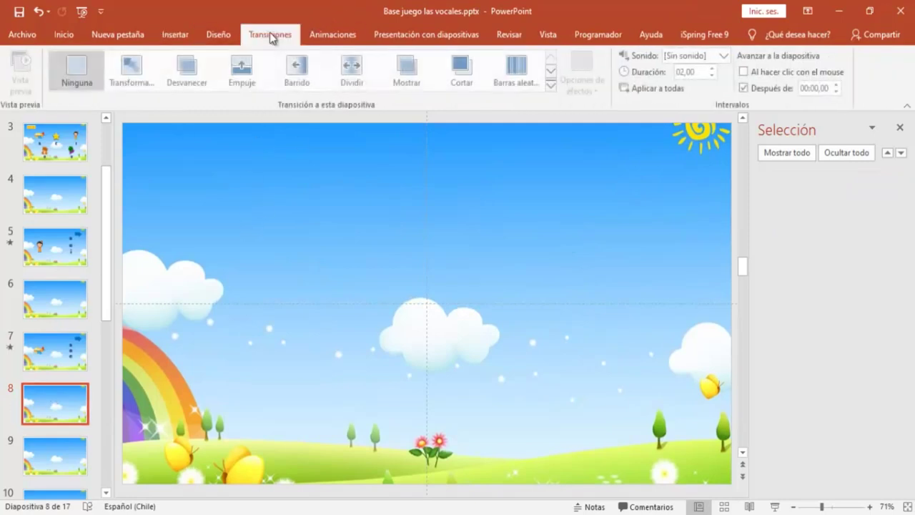
{"action": "left_click", "coordinate": [746, 72]}
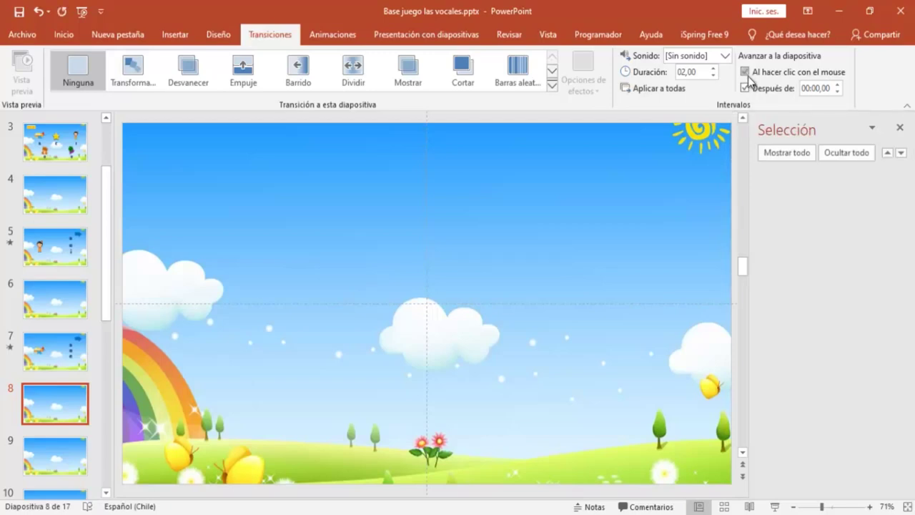
{"action": "left_click", "coordinate": [746, 87]}
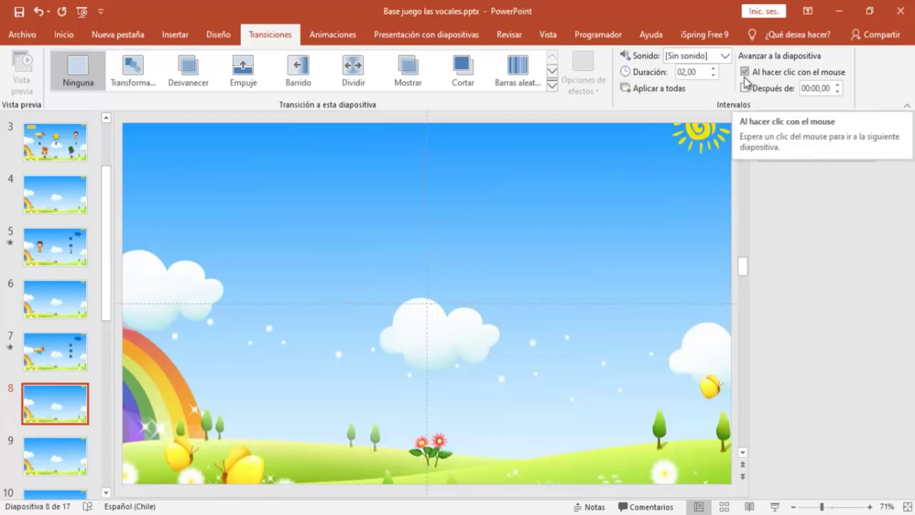
{"action": "left_click", "coordinate": [746, 72]}
{"action": "left_click", "coordinate": [746, 88]}
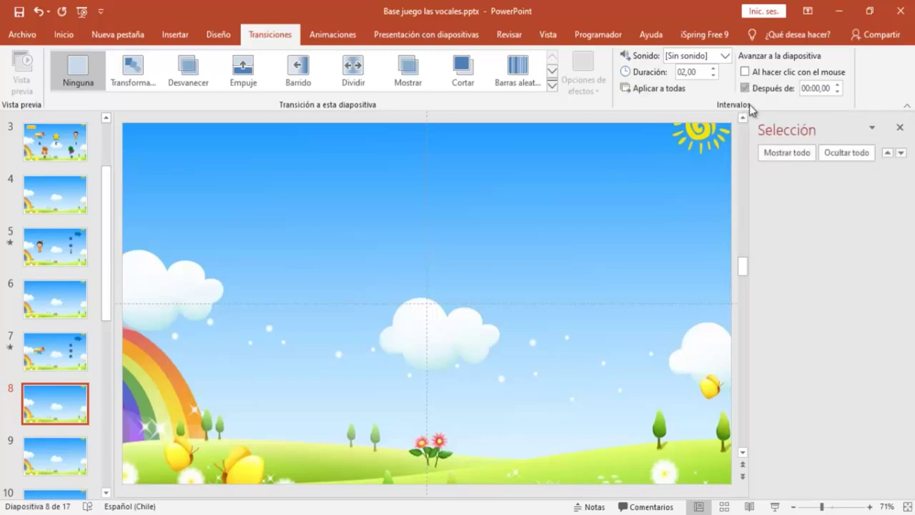
{"action": "left_click", "coordinate": [54, 345]}
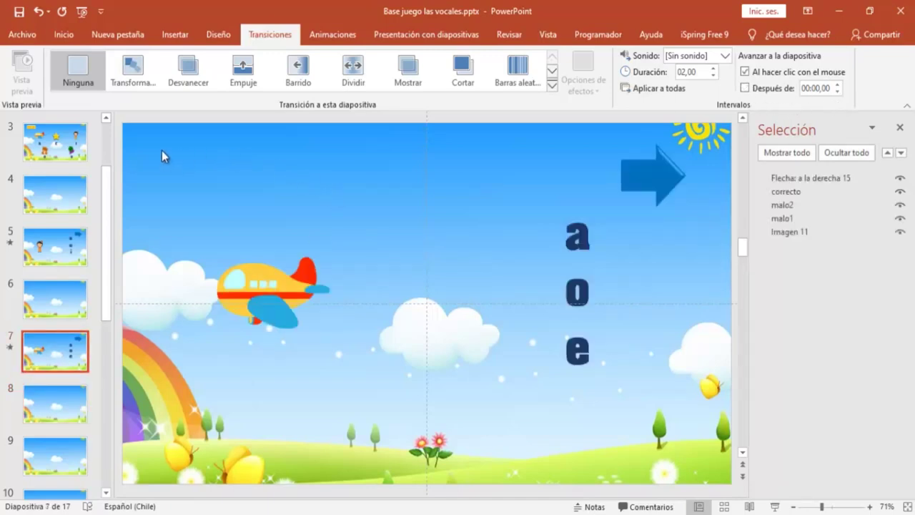
{"action": "left_click_drag", "start_coordinate": [158, 142], "coordinate": [558, 505]}
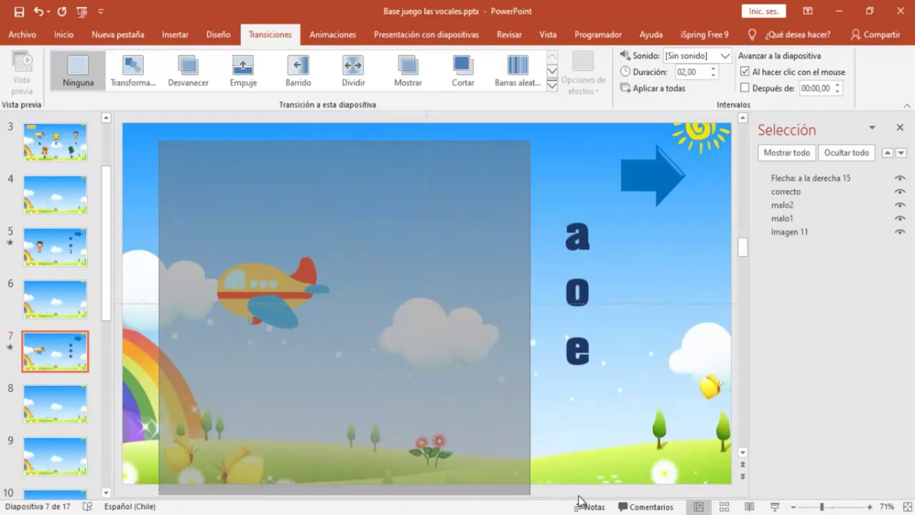
Copy slide 7's airplane, blue arrow and letters a, o, e and paste them onto slide 9.
{"action": "left_click_drag", "start_coordinate": [557, 505], "coordinate": [706, 485]}
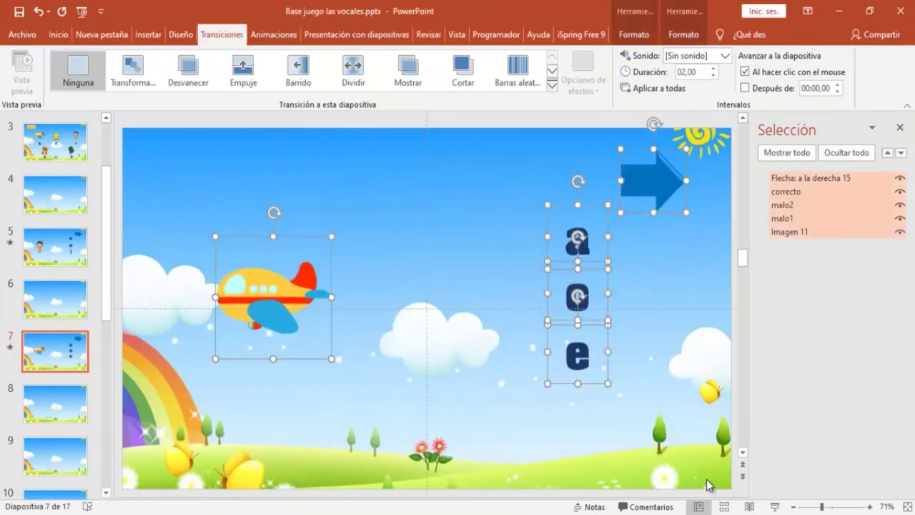
{"action": "right_click", "coordinate": [295, 297]}
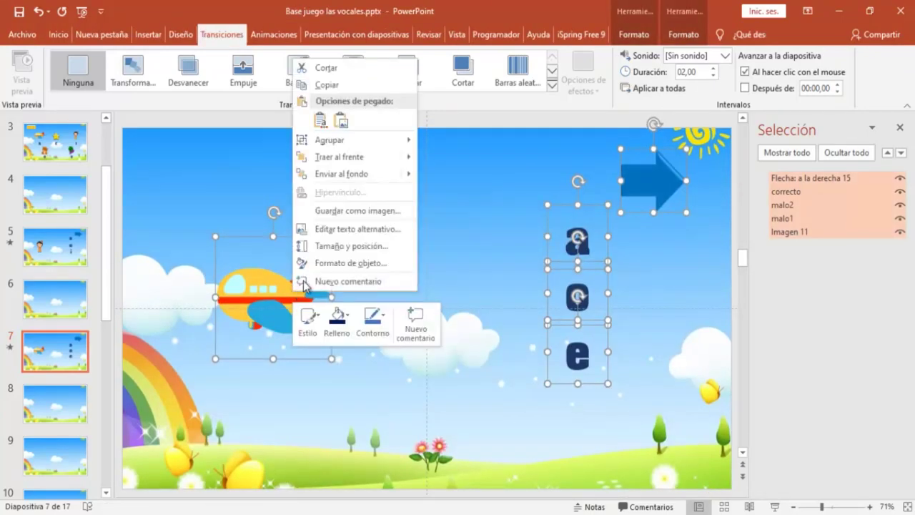
{"action": "left_click", "coordinate": [327, 84]}
{"action": "left_click", "coordinate": [61, 453]}
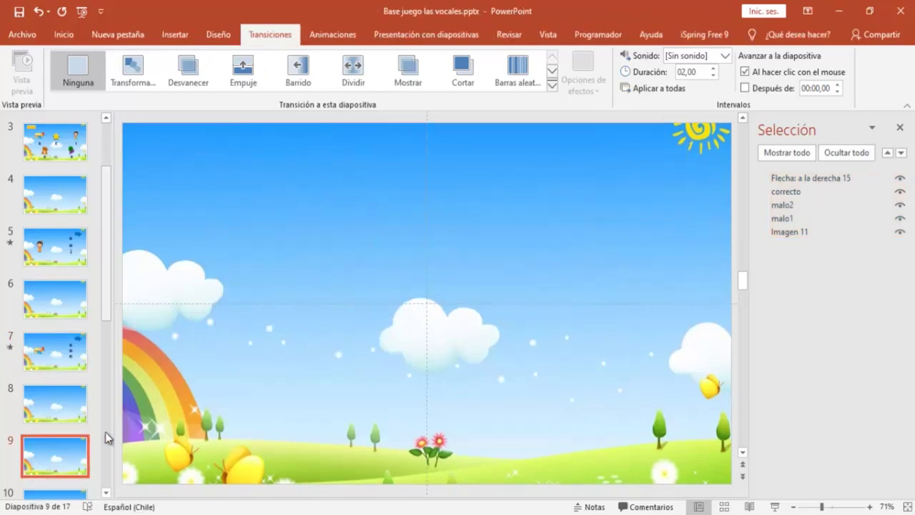
{"action": "right_click", "coordinate": [179, 197]}
{"action": "left_click", "coordinate": [179, 222]}
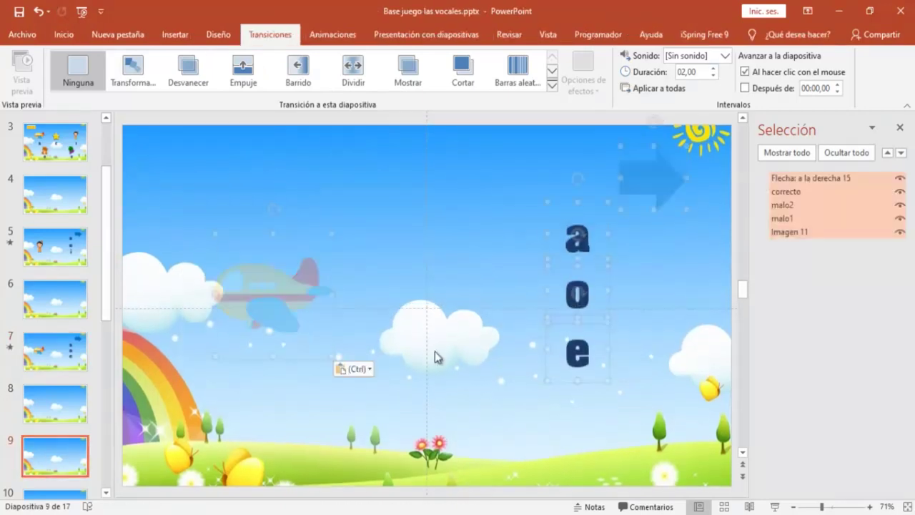
{"action": "left_click", "coordinate": [416, 238]}
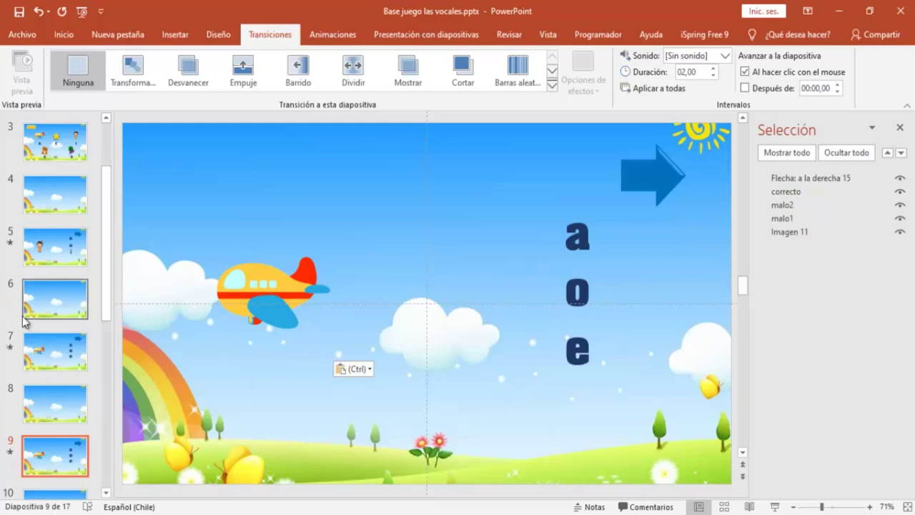
Check slide 11, then paste the copied airplane, arrow and letters onto slide 9.
{"action": "scroll", "coordinate": [56, 337], "scroll_direction": "down", "scroll_amount": 2}
{"action": "scroll", "coordinate": [58, 402], "scroll_direction": "down", "scroll_amount": 1}
{"action": "scroll", "coordinate": [57, 402], "scroll_direction": "down", "scroll_amount": 1}
{"action": "left_click", "coordinate": [57, 425]}
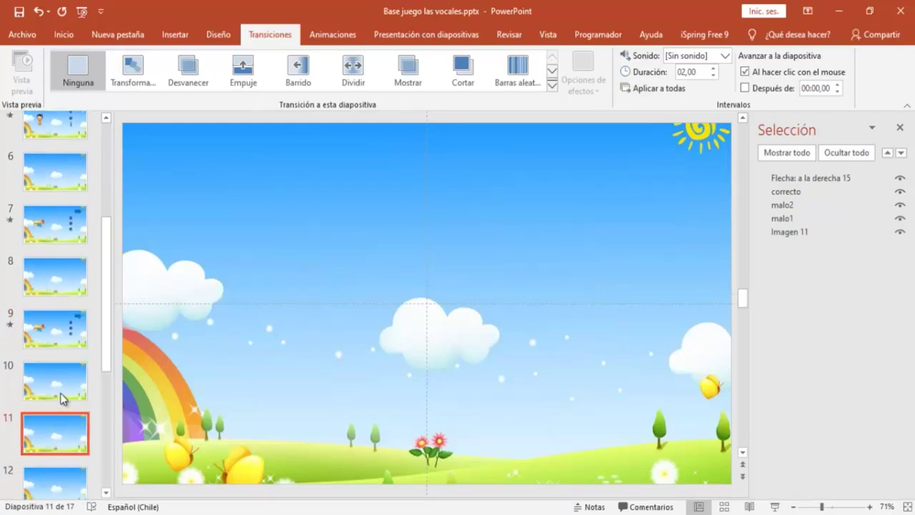
{"action": "scroll", "coordinate": [56, 429], "scroll_direction": "down", "scroll_amount": 1}
{"action": "scroll", "coordinate": [50, 433], "scroll_direction": "down", "scroll_amount": 1}
{"action": "left_click", "coordinate": [50, 432]}
{"action": "scroll", "coordinate": [150, 386], "scroll_direction": "up", "scroll_amount": 1}
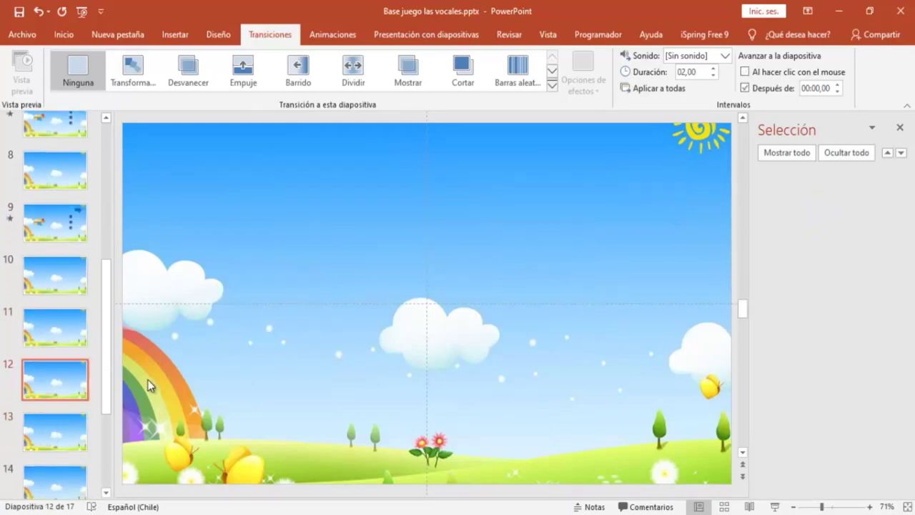
{"action": "scroll", "coordinate": [189, 231], "scroll_direction": "up", "scroll_amount": 3}
{"action": "key", "text": "ctrl+v"}
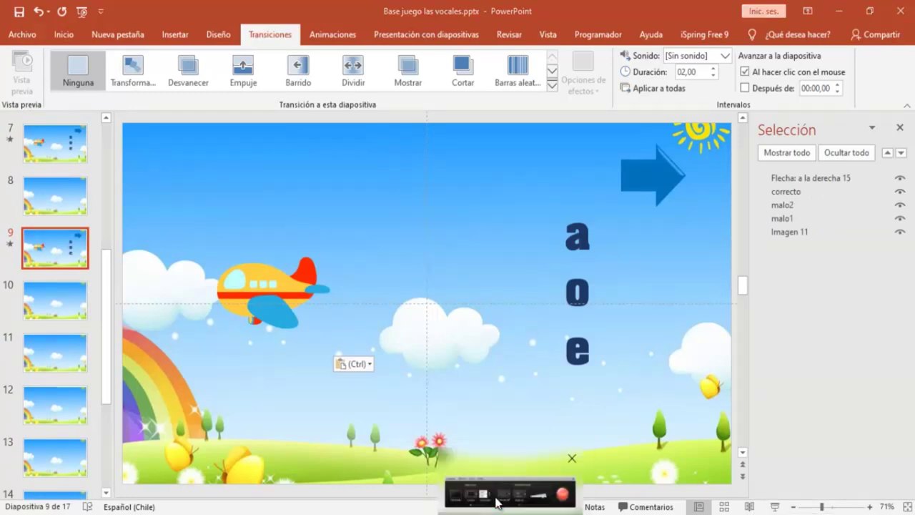
{"action": "left_click", "coordinate": [496, 491]}
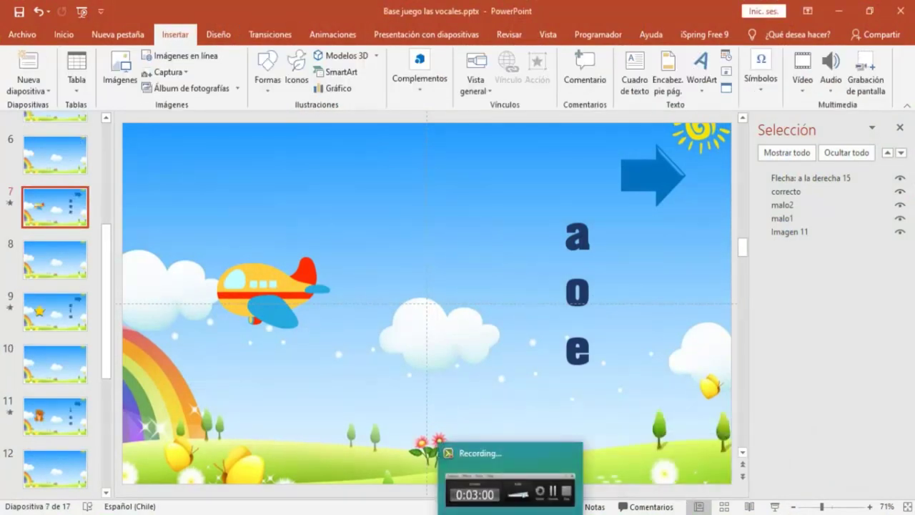
{"action": "left_click", "coordinate": [524, 505]}
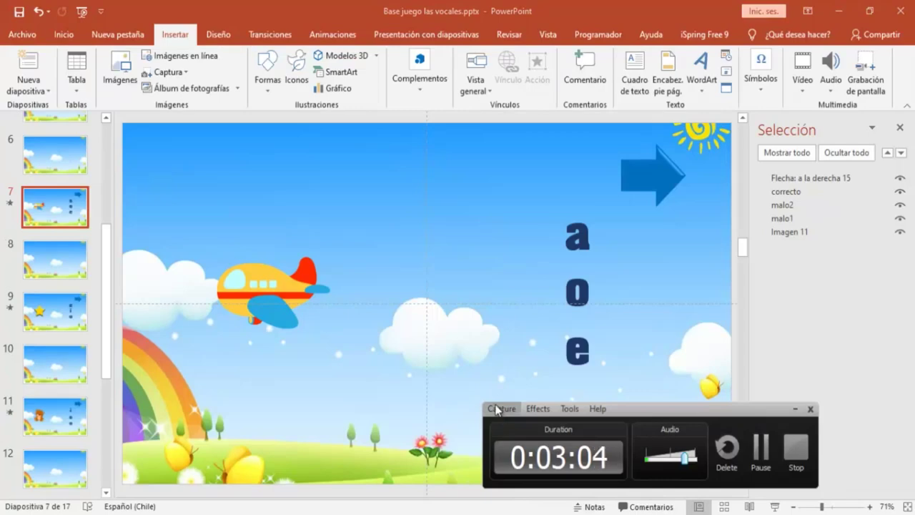
{"action": "left_click", "coordinate": [795, 409]}
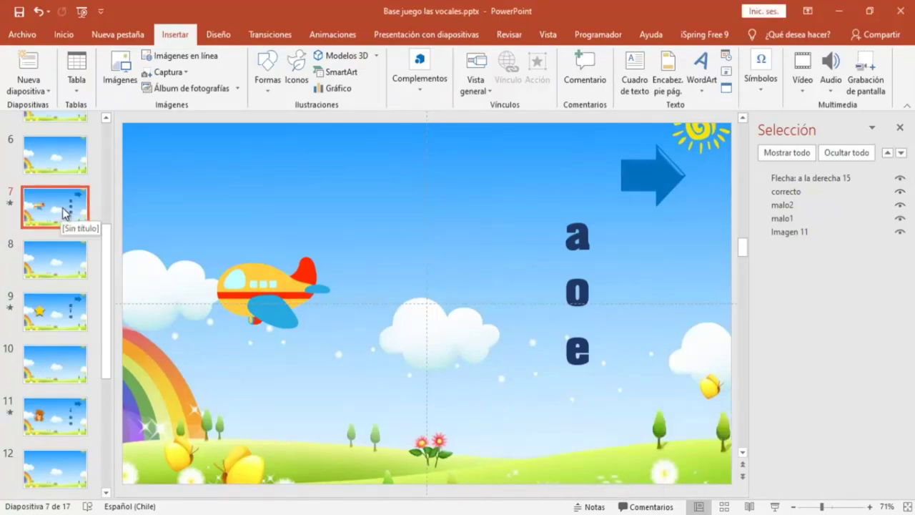
Review slides 9, 11 and 13, then return to slide 7.
{"action": "left_click", "coordinate": [55, 324]}
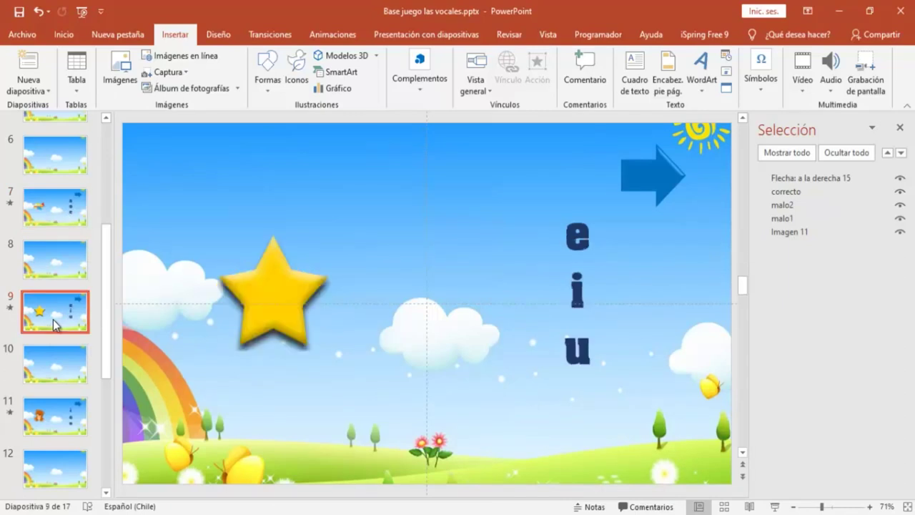
{"action": "left_click", "coordinate": [50, 420]}
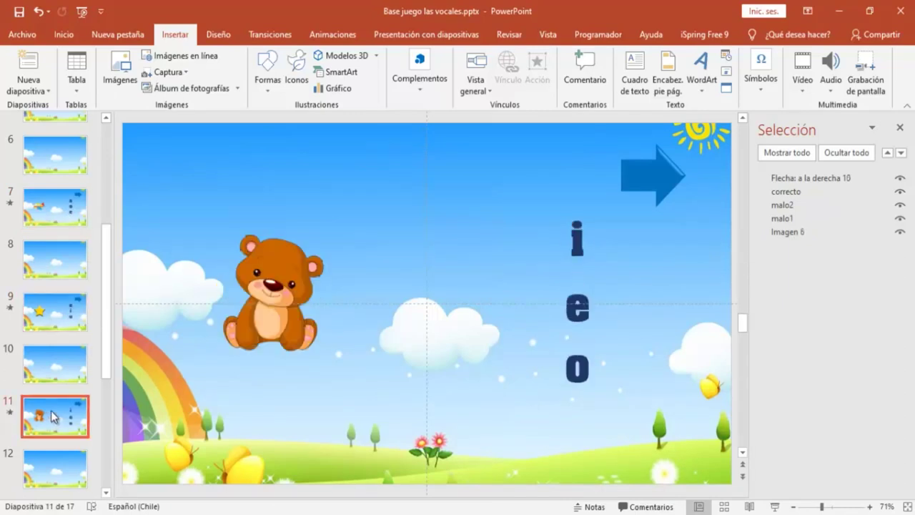
{"action": "scroll", "coordinate": [50, 417], "scroll_direction": "down", "scroll_amount": 1}
{"action": "scroll", "coordinate": [47, 426], "scroll_direction": "down", "scroll_amount": 2}
{"action": "left_click", "coordinate": [44, 431]}
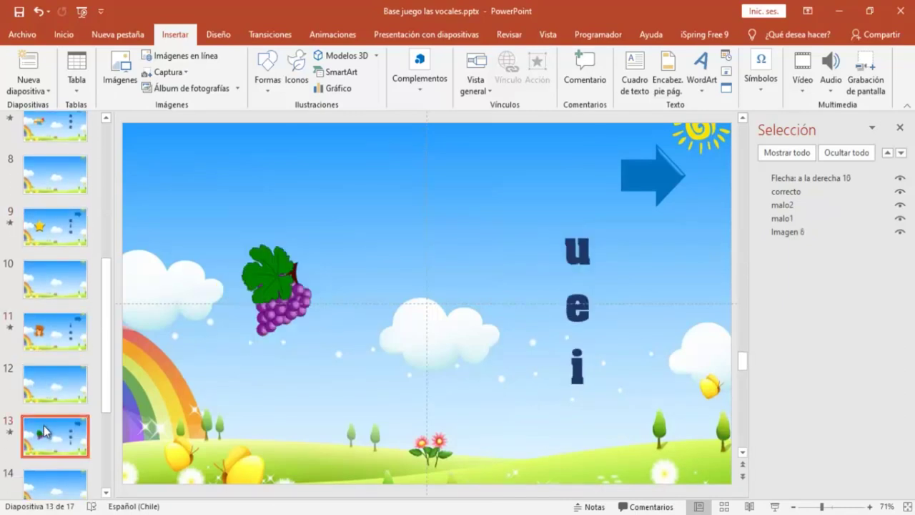
{"action": "scroll", "coordinate": [47, 428], "scroll_direction": "up", "scroll_amount": 1}
{"action": "scroll", "coordinate": [48, 427], "scroll_direction": "up", "scroll_amount": 1}
{"action": "left_click", "coordinate": [52, 193]}
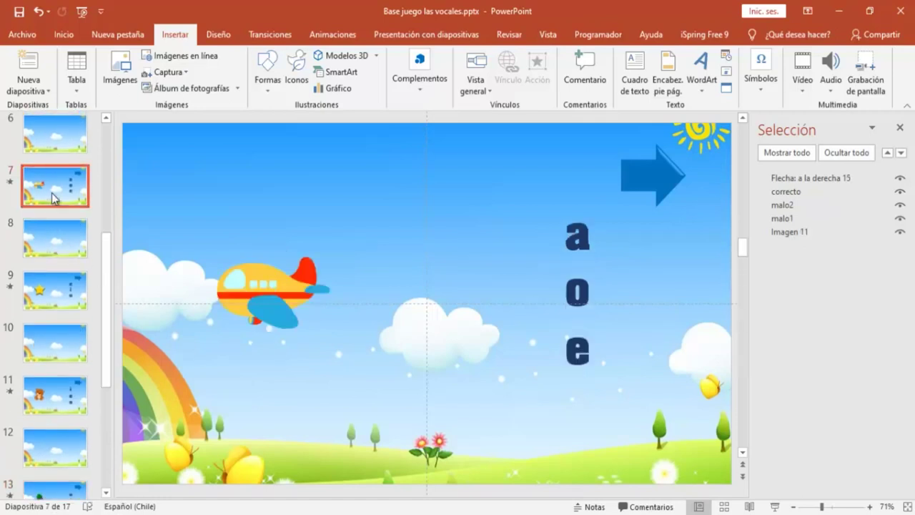
Show slide 8's Transiciones timing, set to advance after 00:00,00.
{"action": "left_click", "coordinate": [663, 175]}
{"action": "left_click", "coordinate": [43, 247]}
{"action": "left_click", "coordinate": [271, 37]}
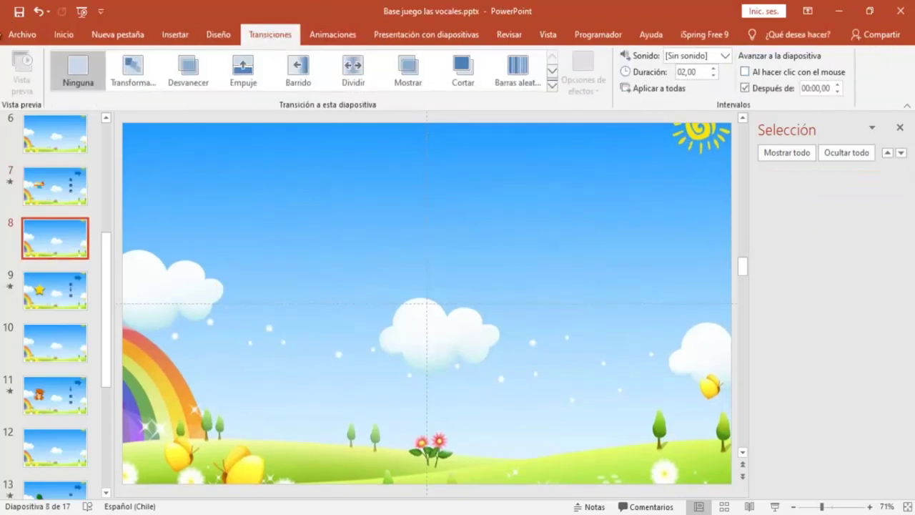
Open slide 9 and check its star picture, the correct letter e and the blue arrow.
{"action": "left_click", "coordinate": [33, 306]}
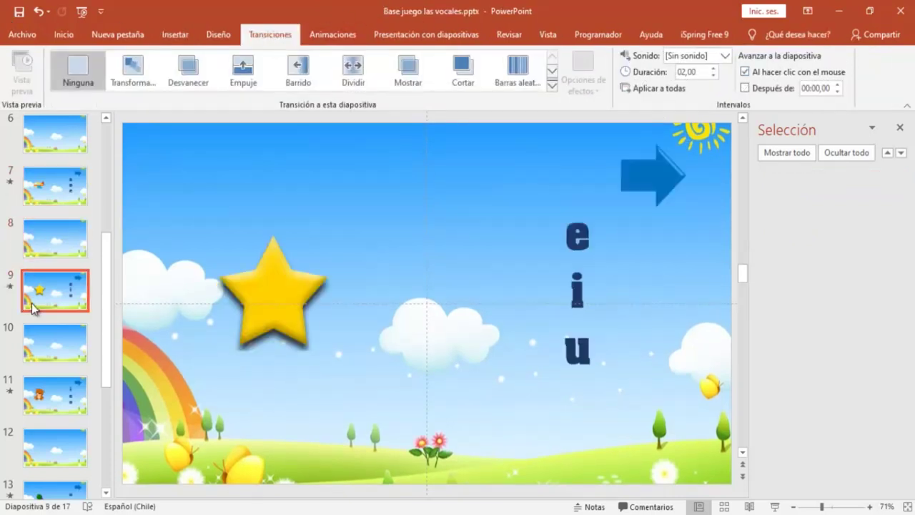
{"action": "left_click", "coordinate": [279, 270]}
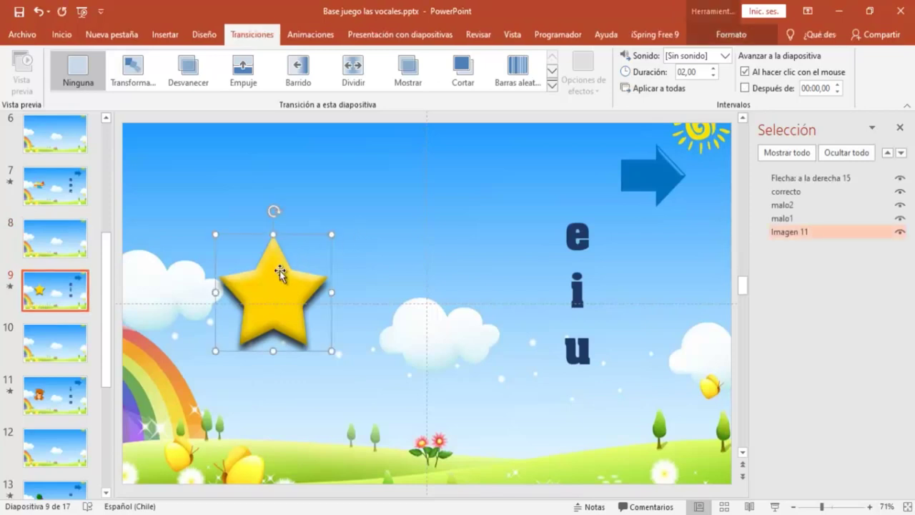
{"action": "left_click", "coordinate": [594, 235]}
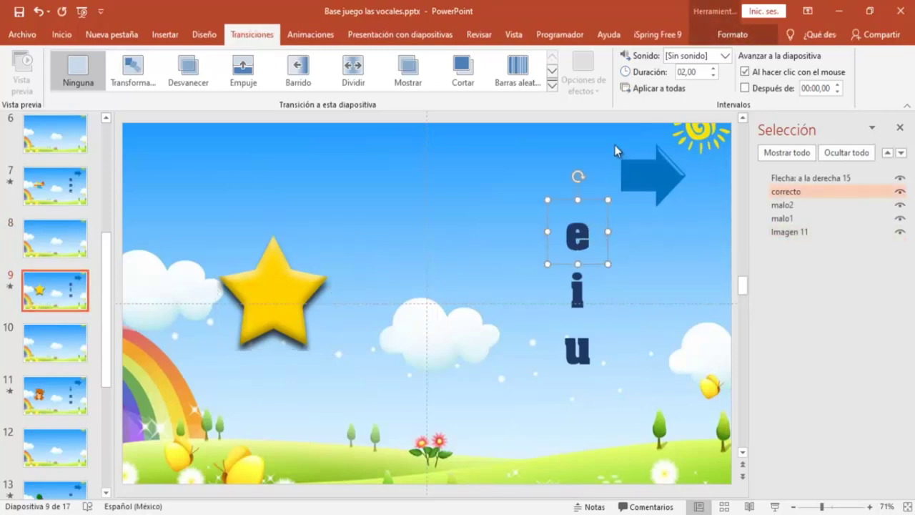
{"action": "left_click", "coordinate": [648, 175]}
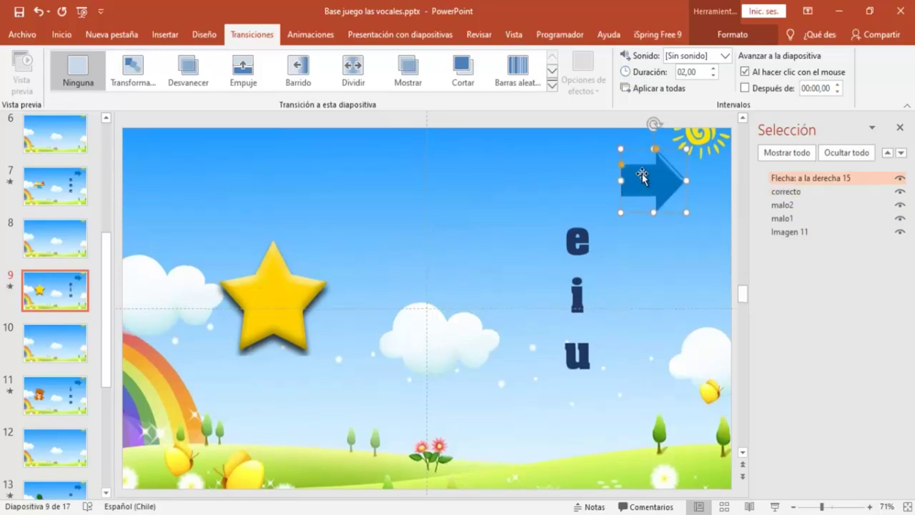
Set slide 9's arrow animation to trigger on a click of 'correcto', the letter e.
{"action": "left_click", "coordinate": [303, 38]}
{"action": "left_click", "coordinate": [621, 77]}
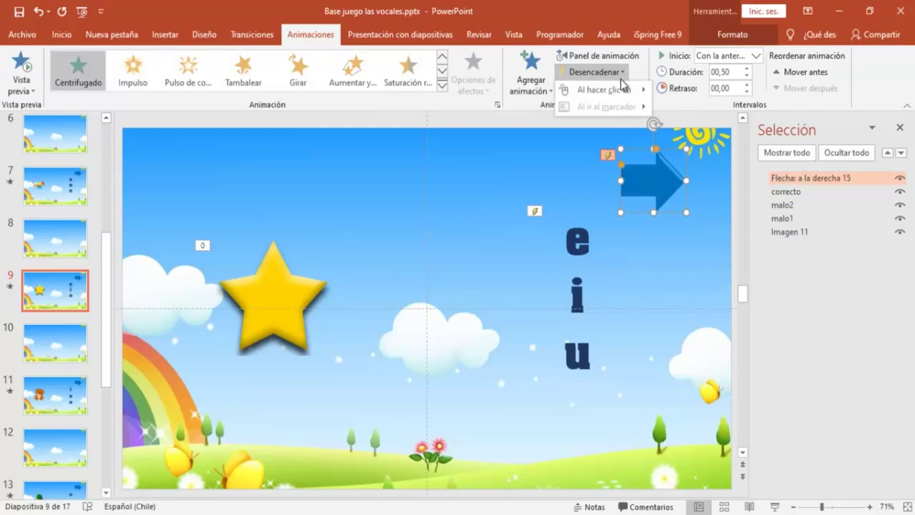
{"action": "mouse_move", "coordinate": [603, 90]}
{"action": "left_click", "coordinate": [685, 141]}
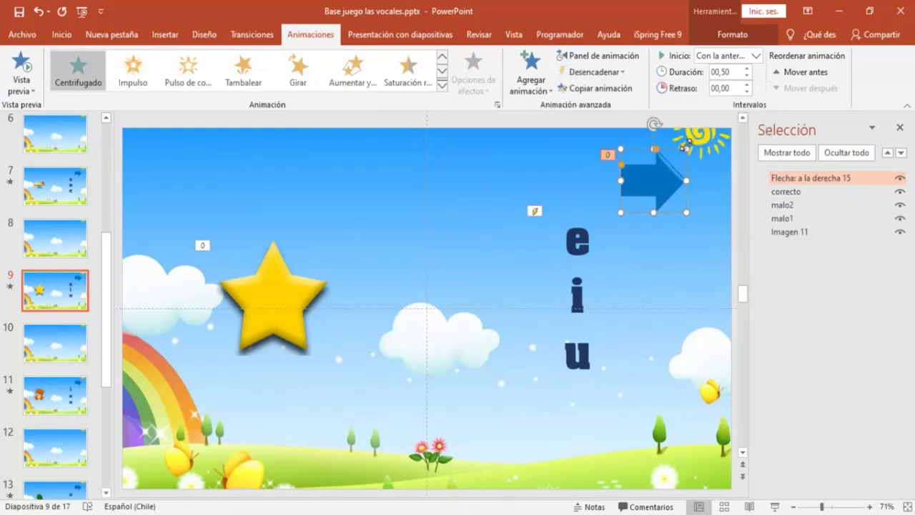
{"action": "left_click", "coordinate": [621, 72]}
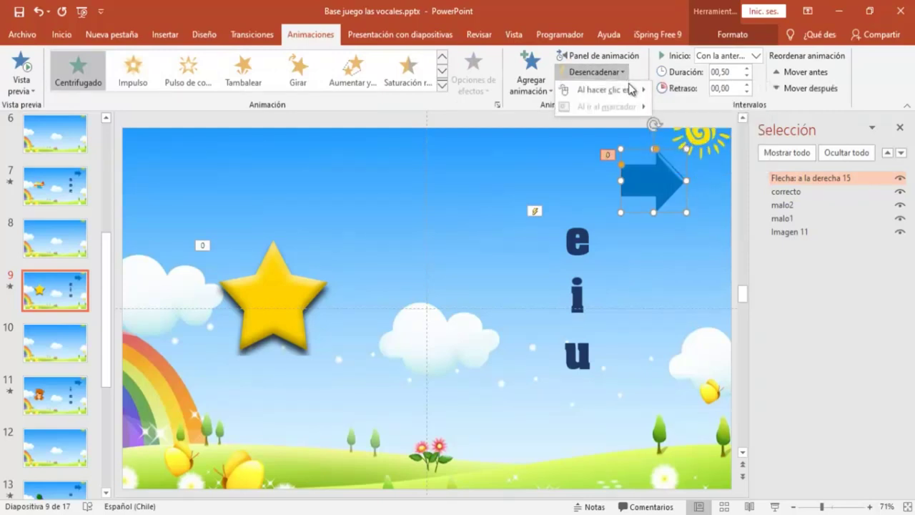
{"action": "mouse_move", "coordinate": [604, 90]}
{"action": "left_click", "coordinate": [684, 138]}
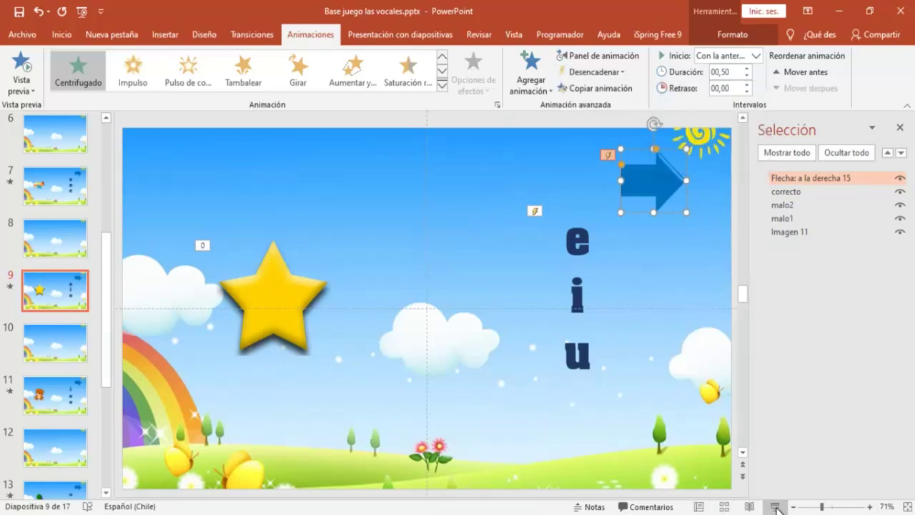
Test slide 9 in the slideshow by clicking e, then exit.
{"action": "left_click", "coordinate": [775, 506]}
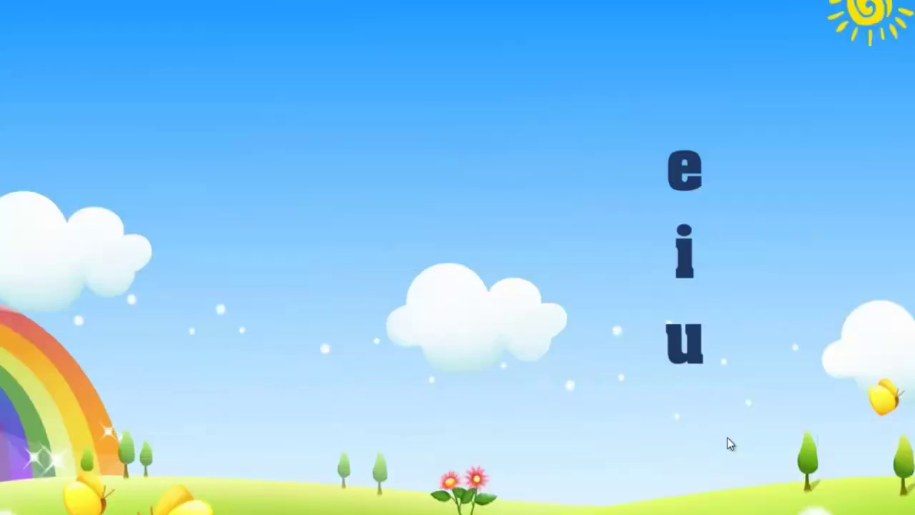
{"action": "left_click", "coordinate": [685, 172]}
{"action": "key", "text": "Escape"}
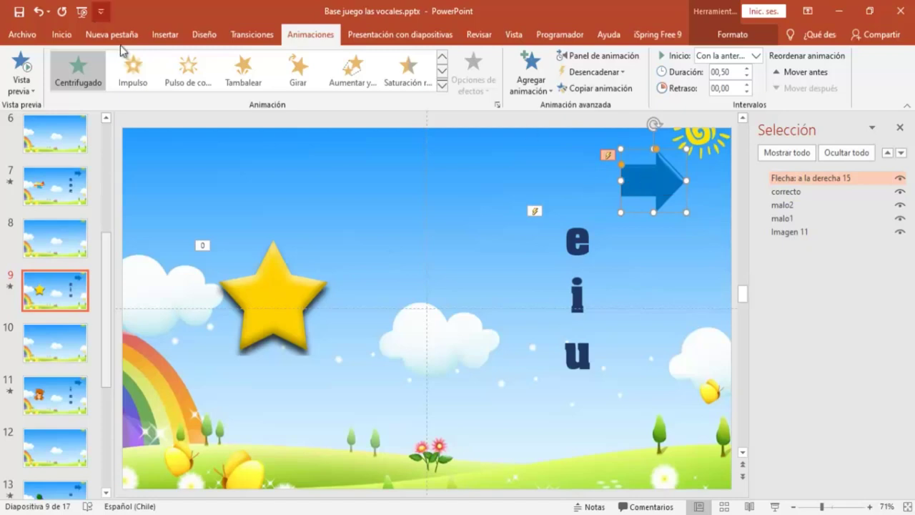
Hyperlink slide 9's arrow to Diapositiva 10, then open slide 10.
{"action": "left_click", "coordinate": [163, 34]}
{"action": "left_click", "coordinate": [537, 71]}
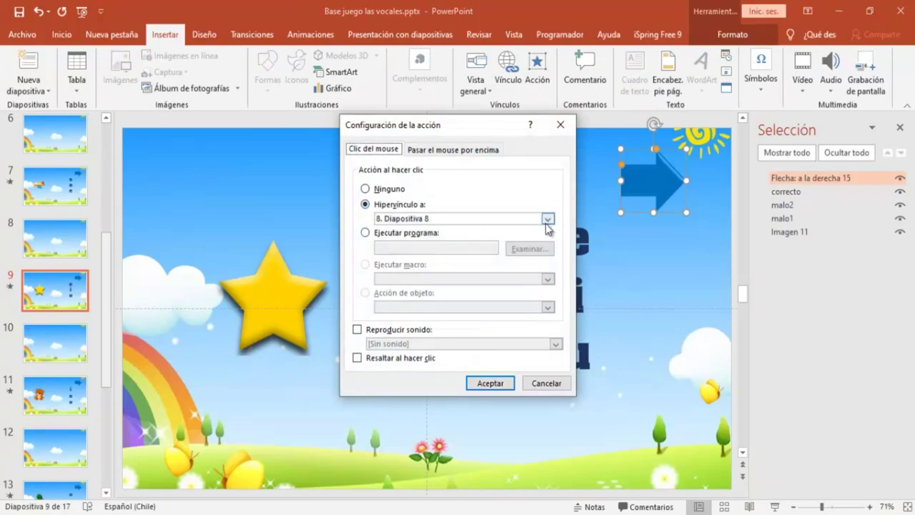
{"action": "left_click", "coordinate": [549, 220]}
{"action": "left_click", "coordinate": [397, 323]}
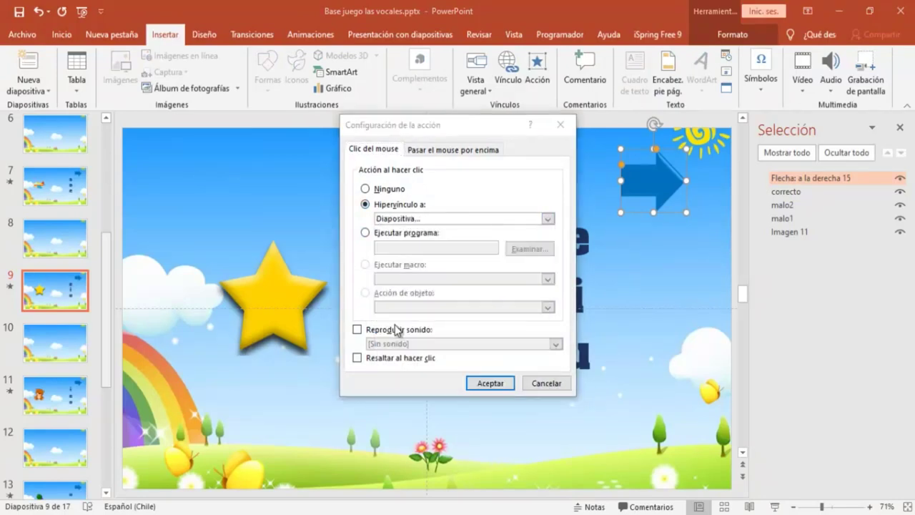
{"action": "left_click", "coordinate": [346, 283]}
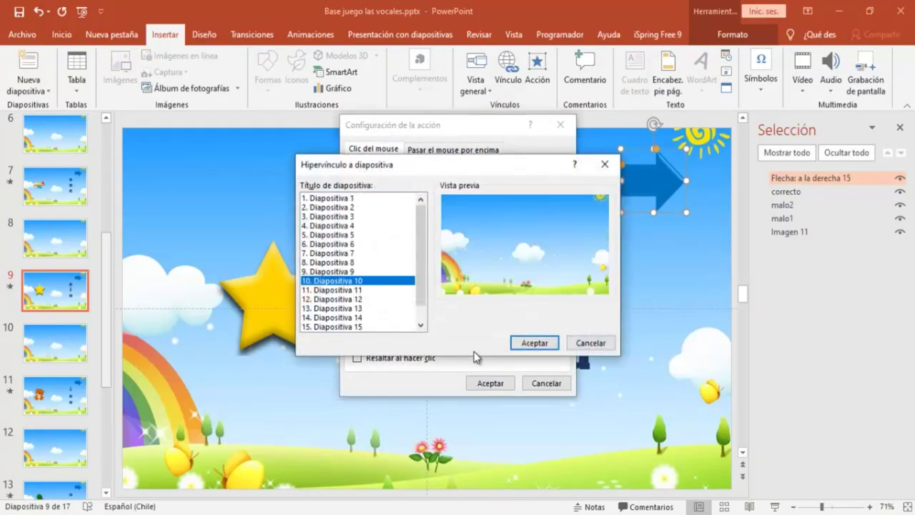
{"action": "left_click", "coordinate": [530, 344]}
{"action": "left_click", "coordinate": [488, 384]}
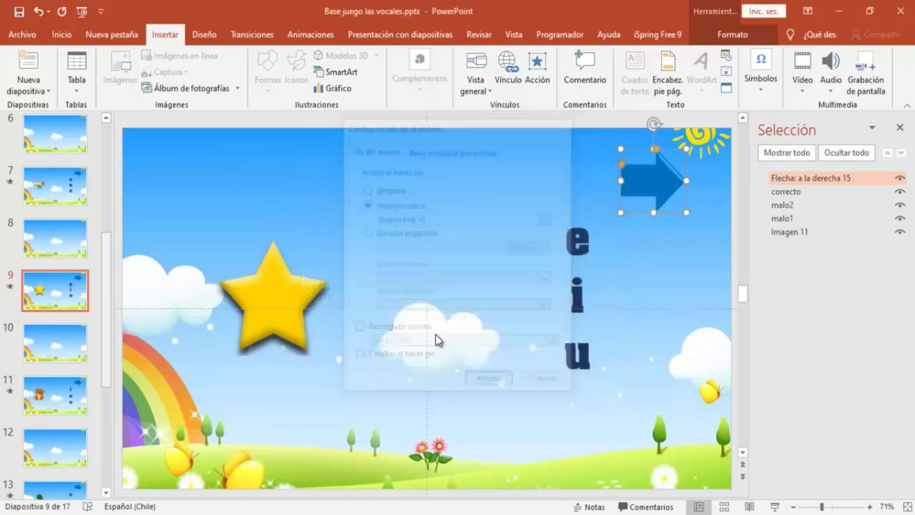
{"action": "left_click", "coordinate": [63, 341]}
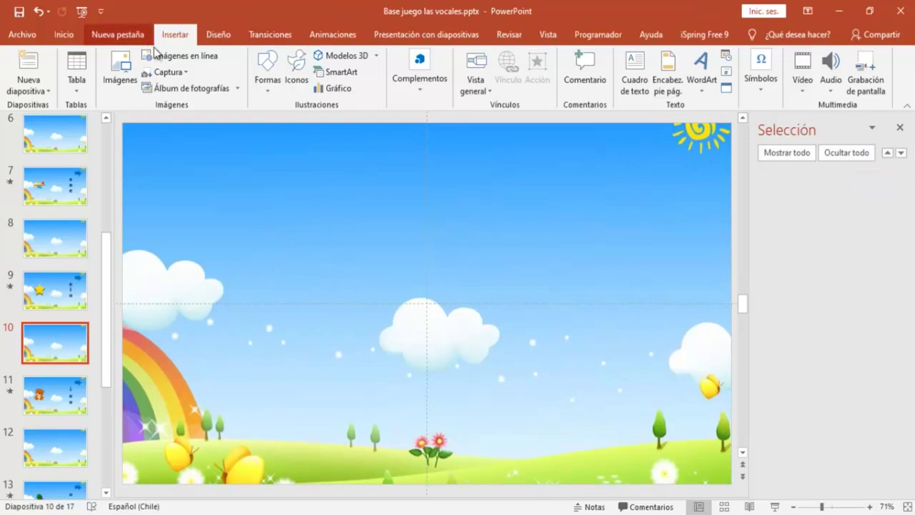
Make slide 10 advance automatically after 00:00,00, then open slide 11 and select the bear.
{"action": "left_click", "coordinate": [267, 36]}
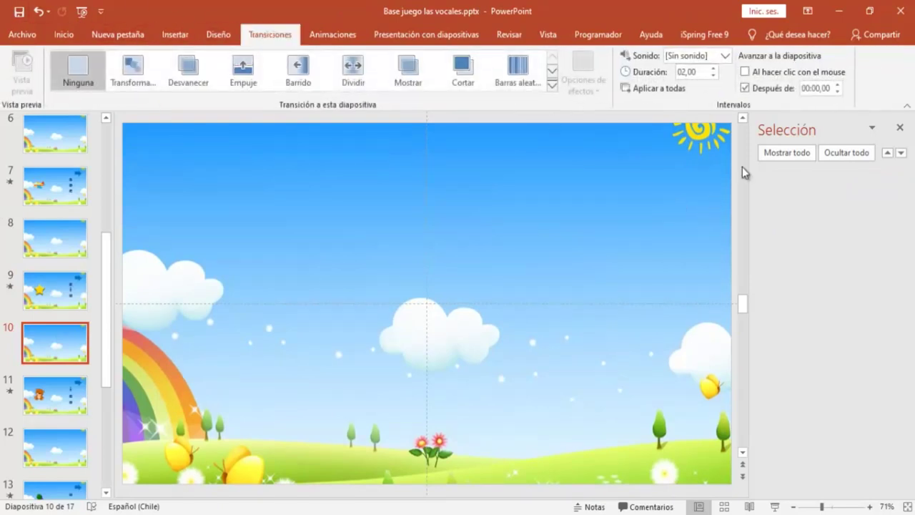
{"action": "left_click", "coordinate": [746, 72]}
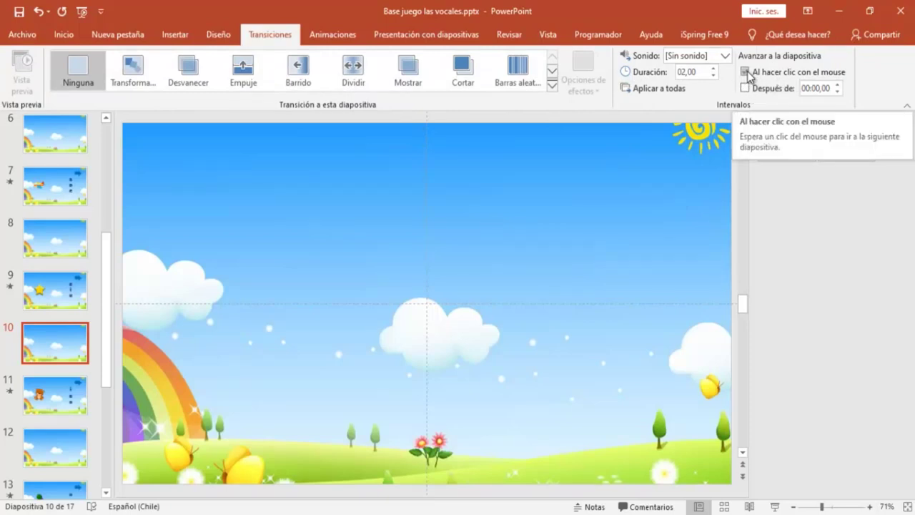
{"action": "left_click", "coordinate": [746, 72]}
{"action": "left_click", "coordinate": [745, 88]}
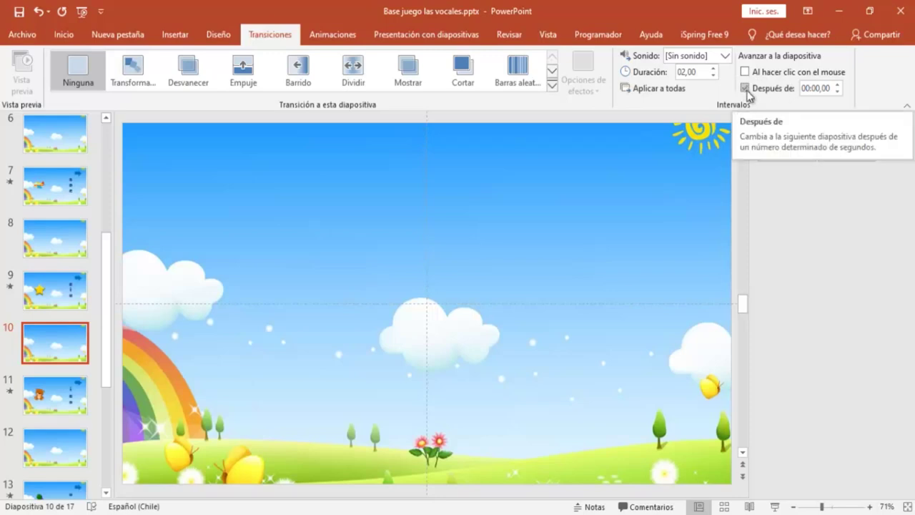
{"action": "left_click", "coordinate": [51, 397]}
{"action": "left_click", "coordinate": [275, 253]}
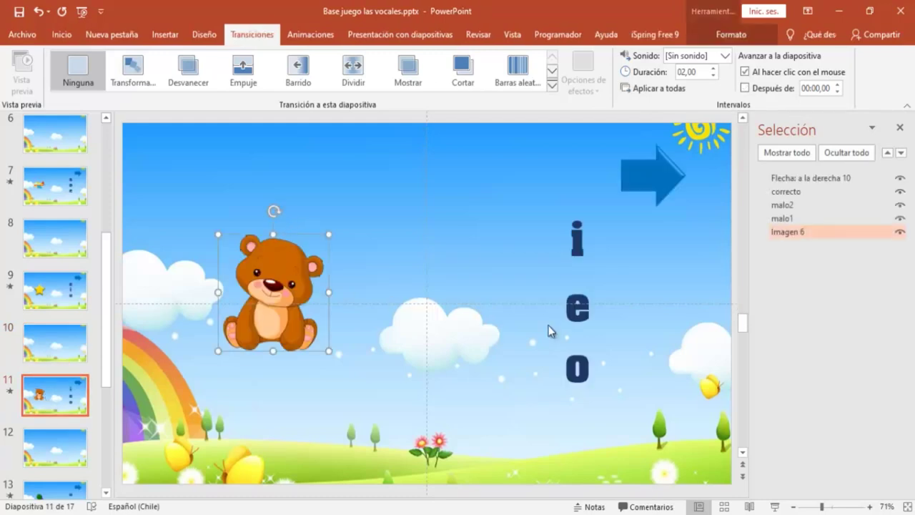
Set slide 11's arrow animation to trigger on a click of 'correcto', the letter o.
{"action": "left_click", "coordinate": [596, 368]}
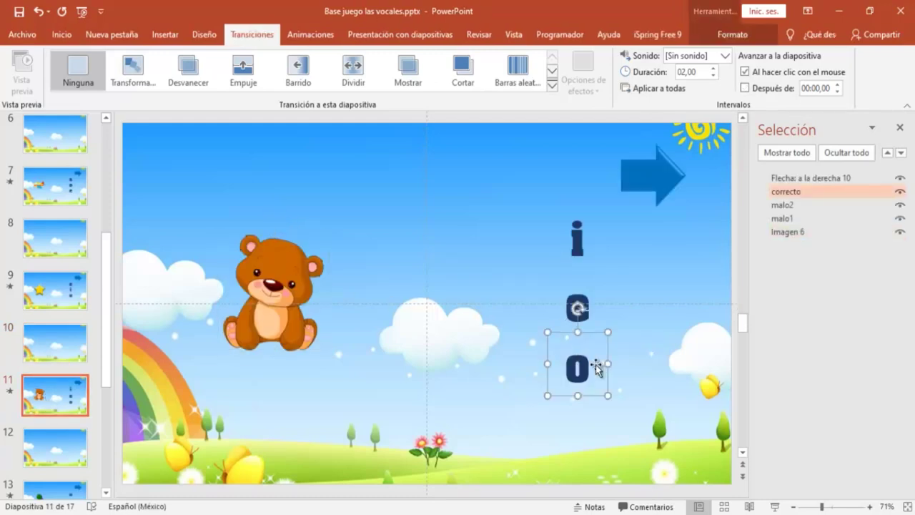
{"action": "left_click", "coordinate": [631, 179]}
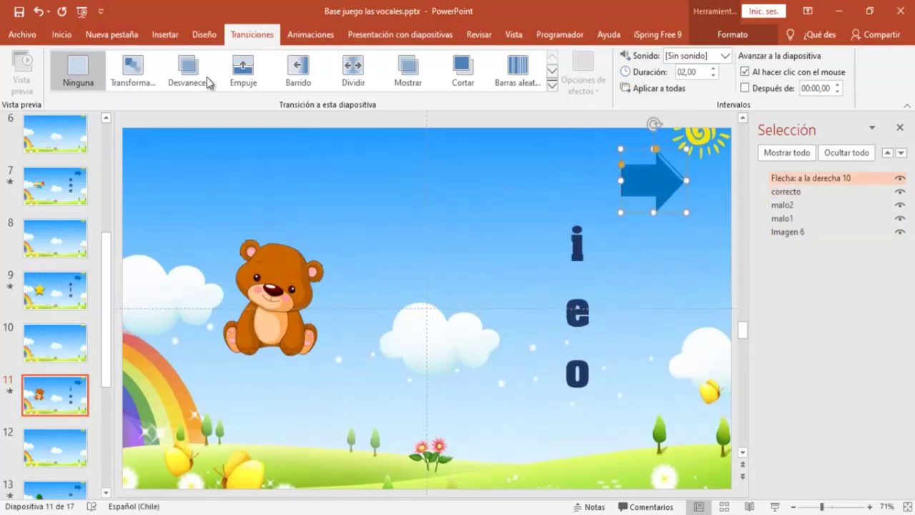
{"action": "left_click", "coordinate": [311, 36]}
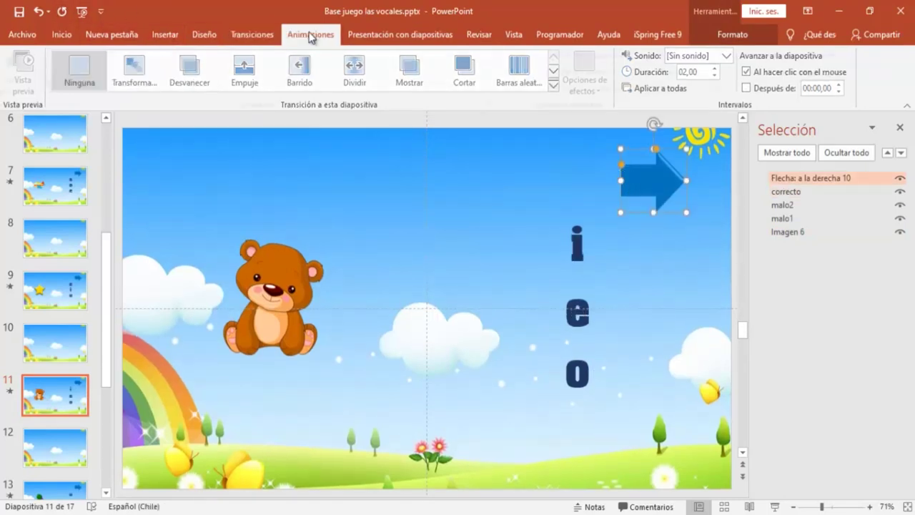
{"action": "left_click", "coordinate": [626, 76]}
{"action": "mouse_move", "coordinate": [605, 89]}
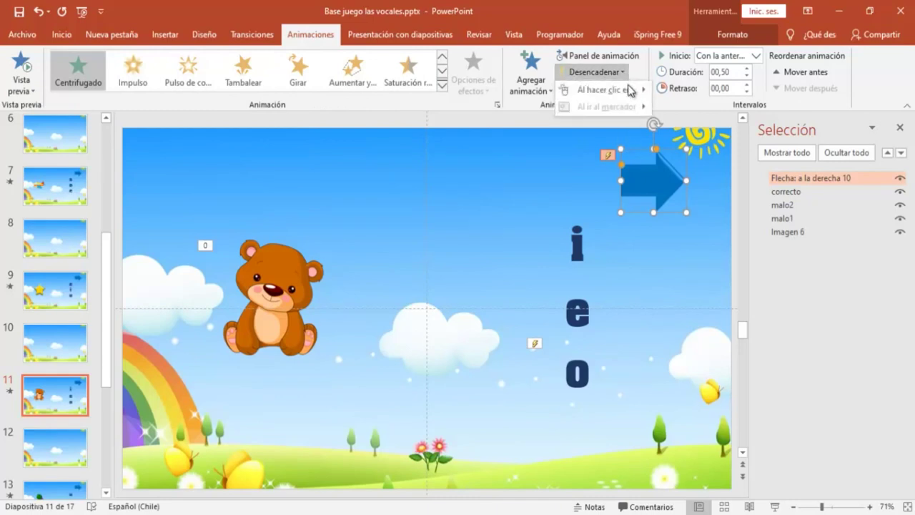
{"action": "left_click", "coordinate": [688, 143]}
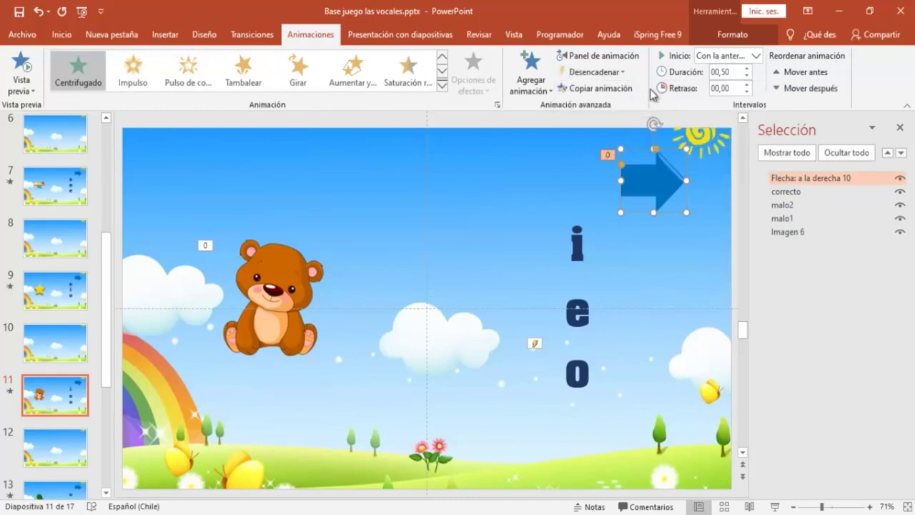
{"action": "left_click", "coordinate": [601, 71]}
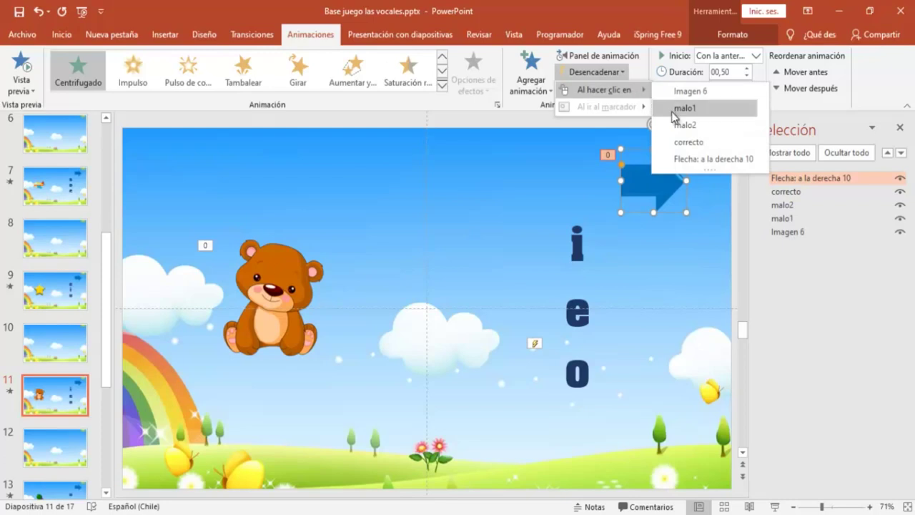
{"action": "left_click", "coordinate": [682, 139]}
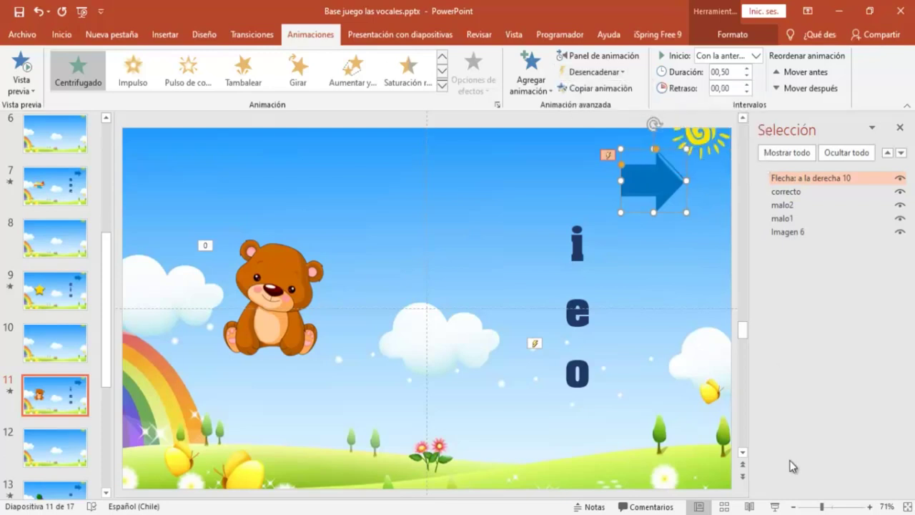
Test slide 11 in the slideshow by clicking o, then exit.
{"action": "left_click", "coordinate": [776, 506]}
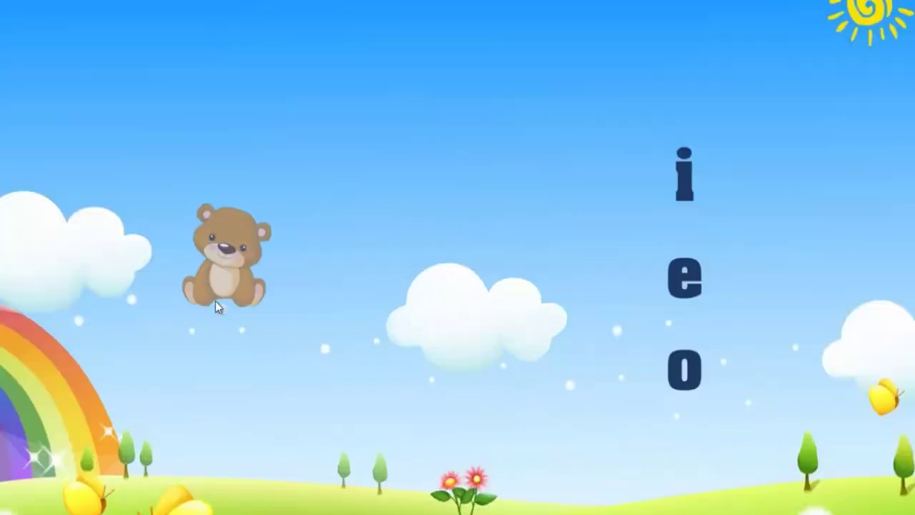
{"action": "left_click", "coordinate": [686, 372]}
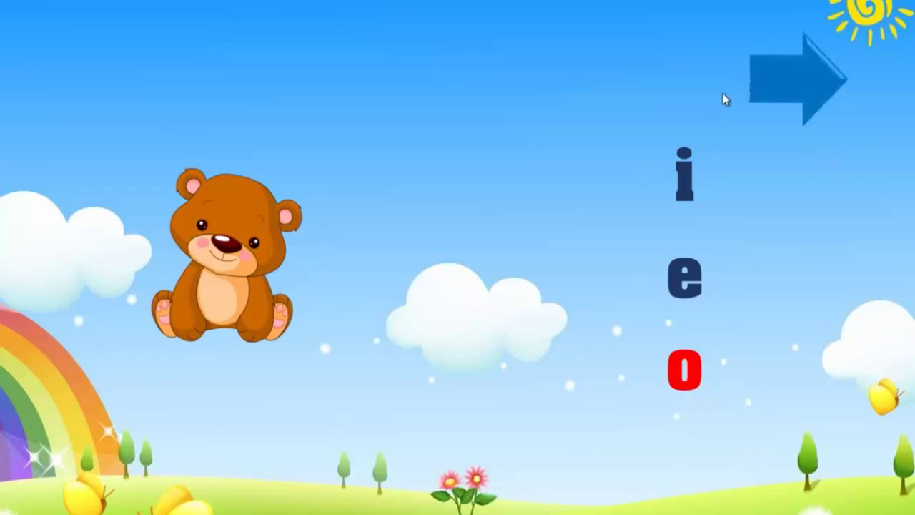
{"action": "key", "text": "Escape"}
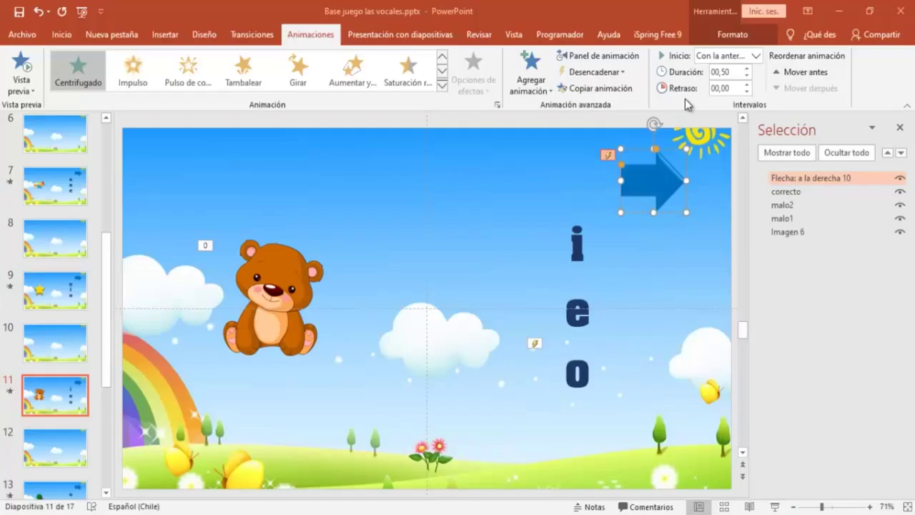
Return to slide 11 from slide 12 and reselect its blue arrow.
{"action": "left_click", "coordinate": [58, 460]}
{"action": "left_click", "coordinate": [55, 395]}
{"action": "left_click", "coordinate": [629, 181]}
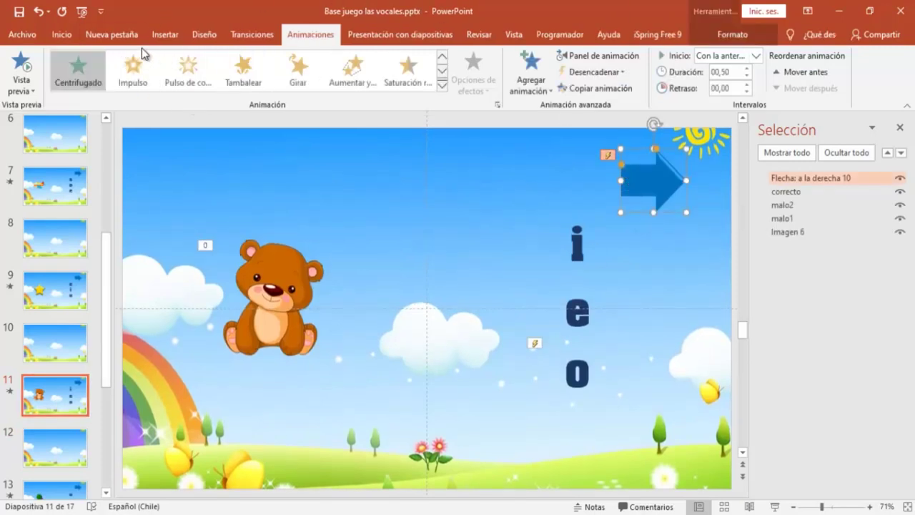
{"action": "left_click", "coordinate": [165, 34]}
Hyperlink slide 11's arrow to '12. Diapositiva 12', then open slide 12.
{"action": "left_click", "coordinate": [537, 71]}
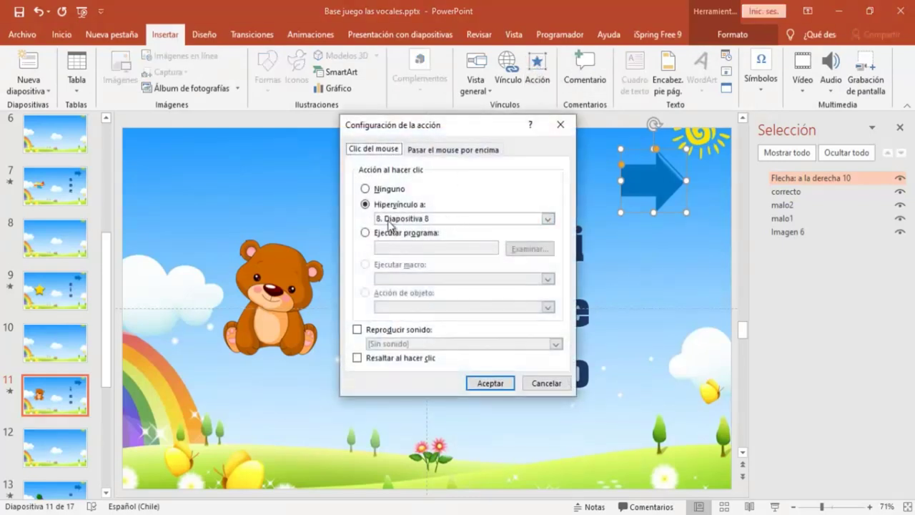
{"action": "left_click", "coordinate": [548, 218]}
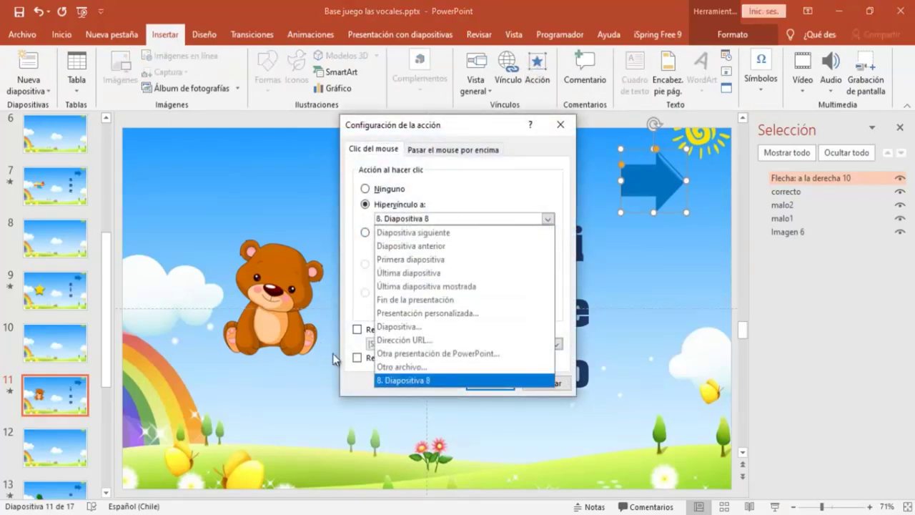
{"action": "left_click", "coordinate": [397, 326]}
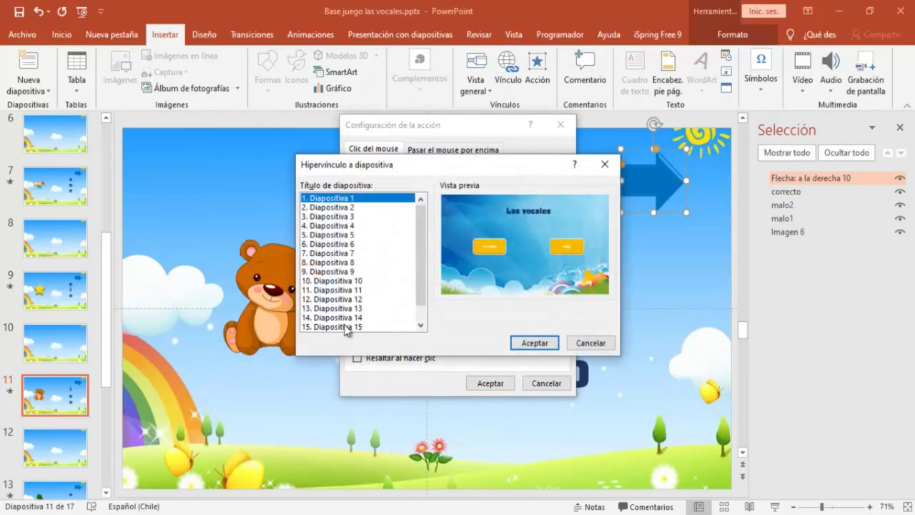
{"action": "left_click", "coordinate": [350, 299]}
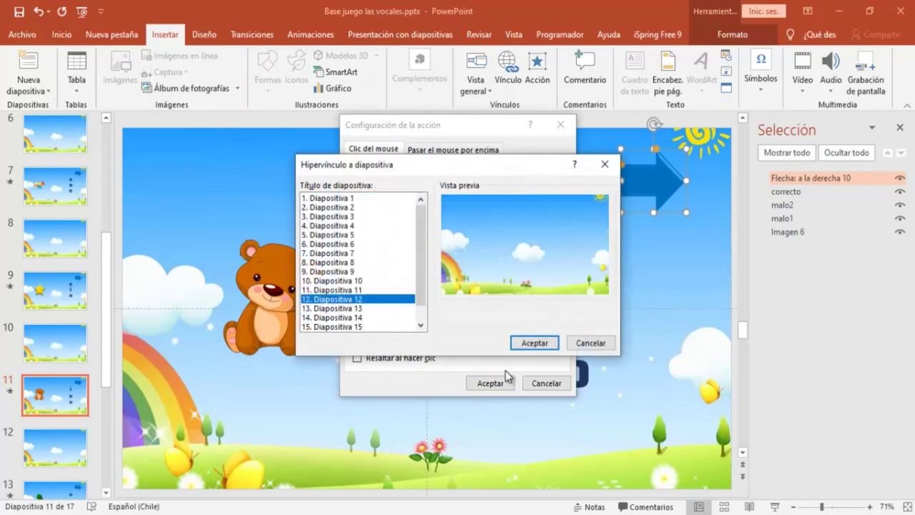
{"action": "left_click", "coordinate": [535, 346]}
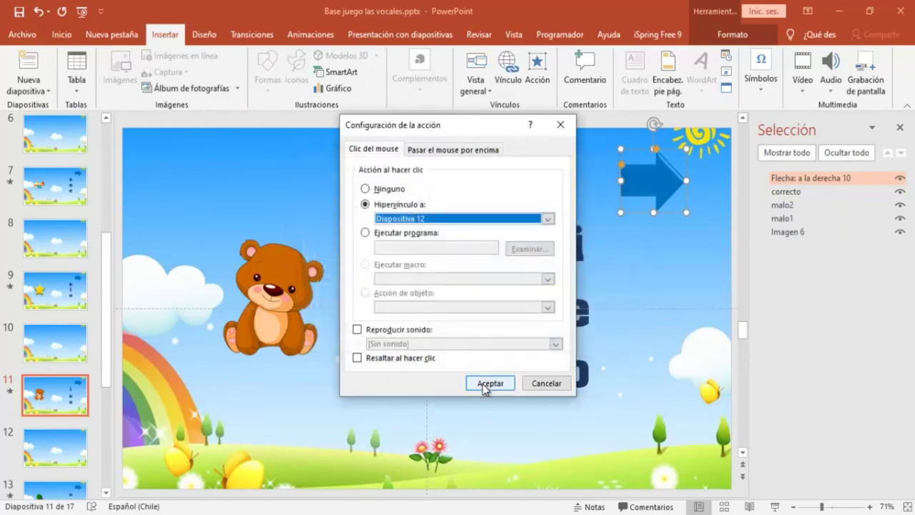
{"action": "left_click", "coordinate": [484, 382]}
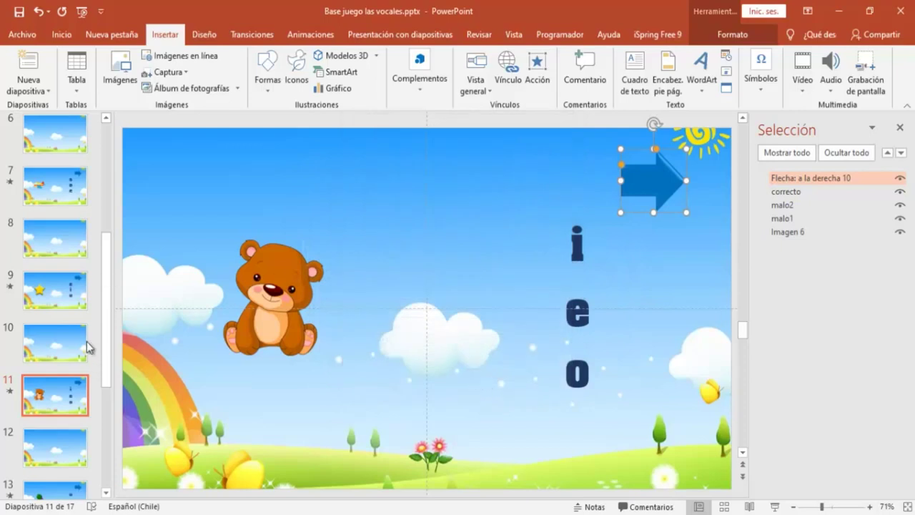
{"action": "left_click", "coordinate": [56, 447]}
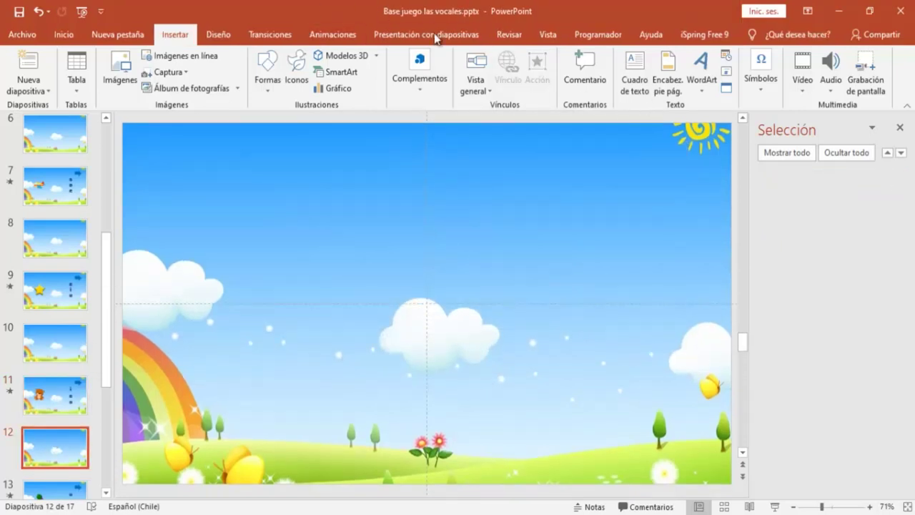
Show slide 12's transition settings, then browse to slide 13 and back to slide 11.
{"action": "left_click", "coordinate": [269, 37]}
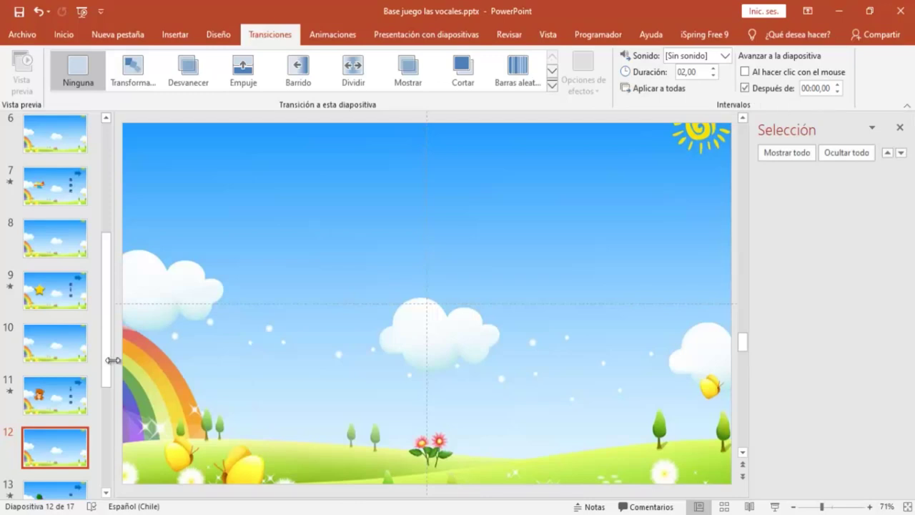
{"action": "scroll", "coordinate": [107, 397], "scroll_direction": "down", "scroll_amount": 2}
{"action": "scroll", "coordinate": [106, 396], "scroll_direction": "down", "scroll_amount": 1}
{"action": "left_click", "coordinate": [68, 420]}
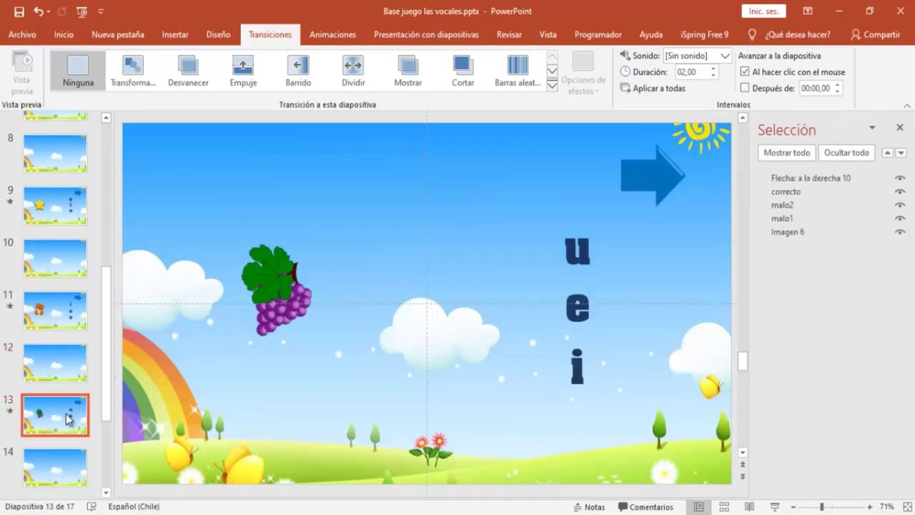
{"action": "left_click", "coordinate": [64, 314]}
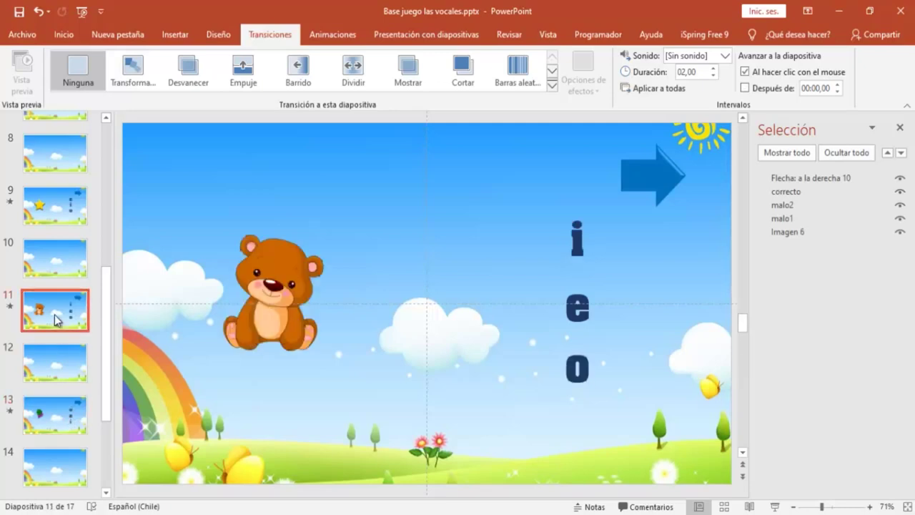
Verify that slide 11's arrow animation is triggered by 'correcto'.
{"action": "left_click", "coordinate": [649, 166]}
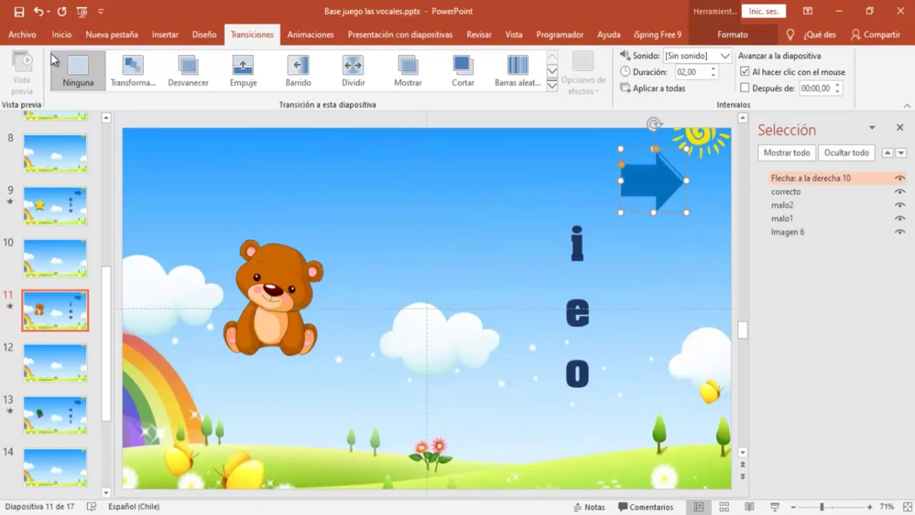
{"action": "left_click", "coordinate": [309, 34]}
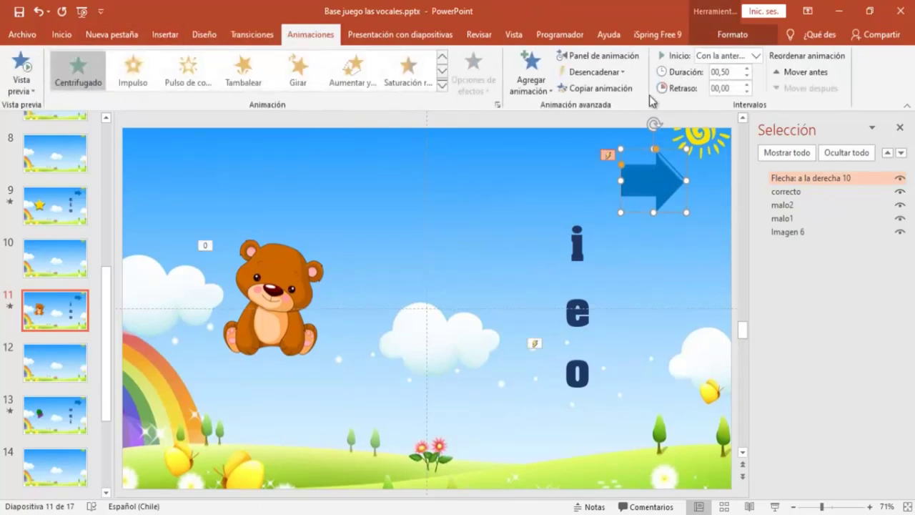
{"action": "left_click", "coordinate": [627, 74]}
{"action": "mouse_move", "coordinate": [604, 90]}
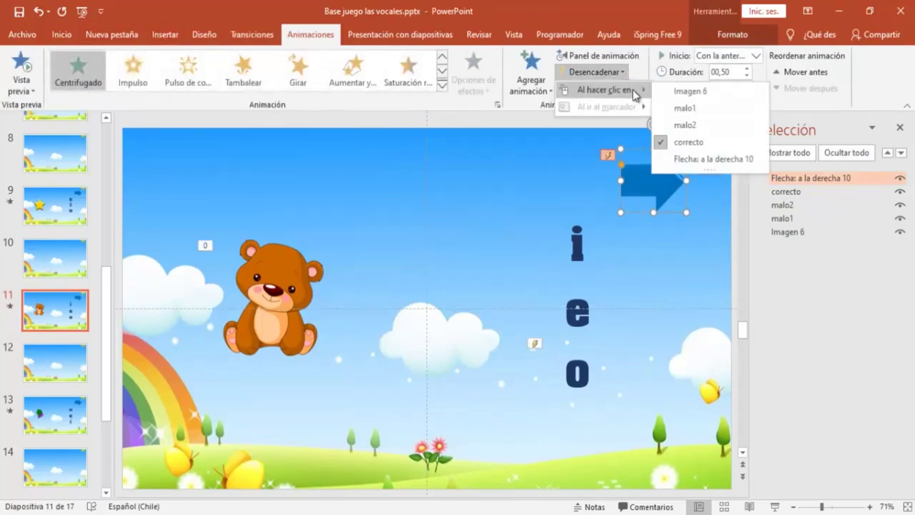
{"action": "left_click", "coordinate": [639, 312]}
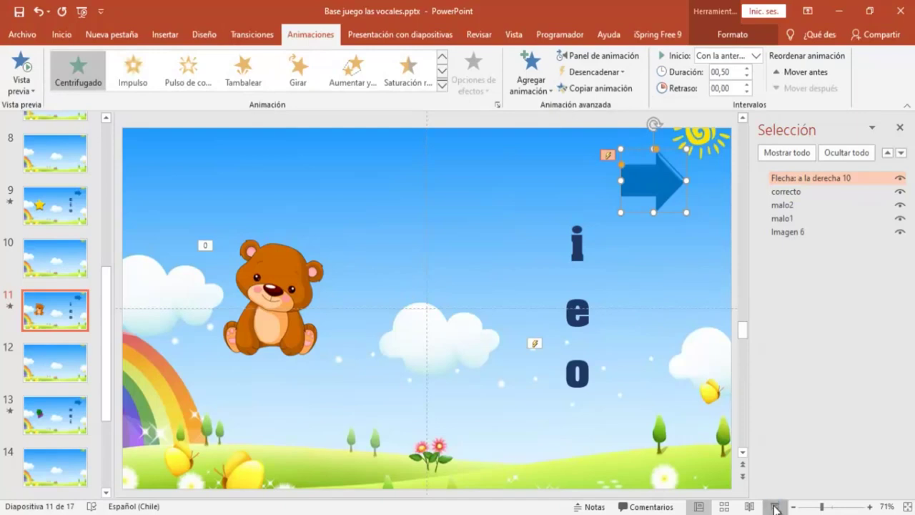
Test slide 11 in the slideshow by clicking o, then open grapes slide 13.
{"action": "left_click", "coordinate": [773, 507]}
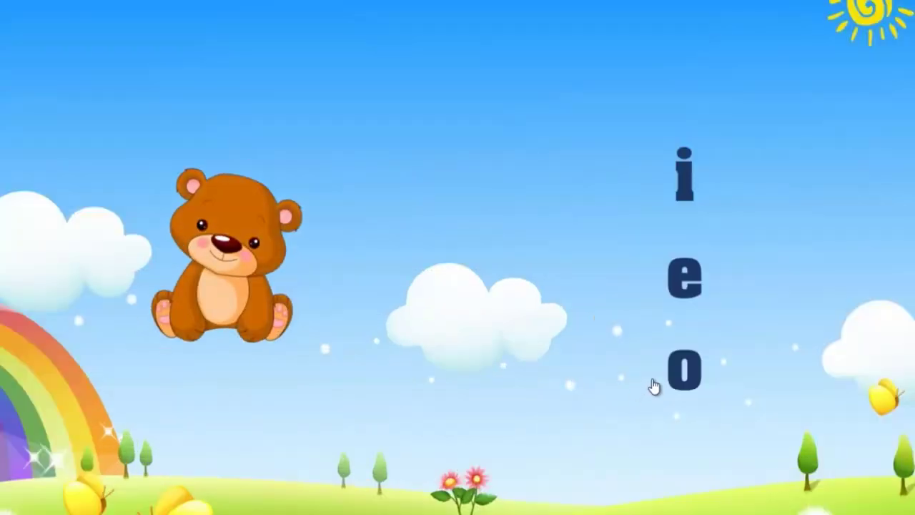
{"action": "left_click", "coordinate": [681, 376]}
{"action": "key", "text": "Escape"}
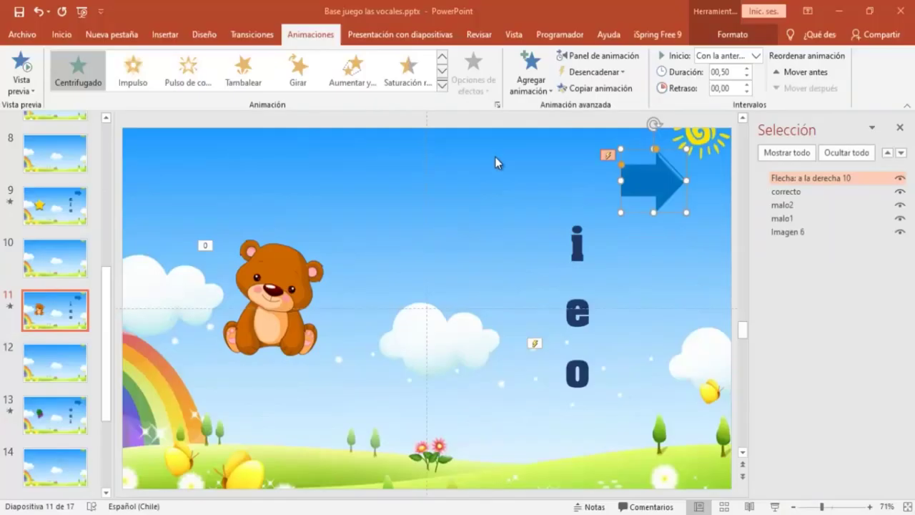
{"action": "left_click", "coordinate": [37, 421]}
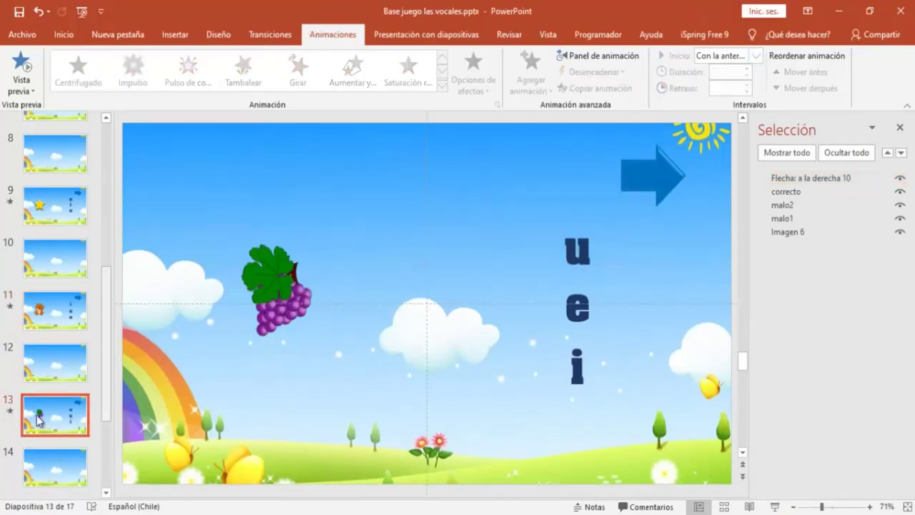
{"action": "left_click", "coordinate": [596, 250]}
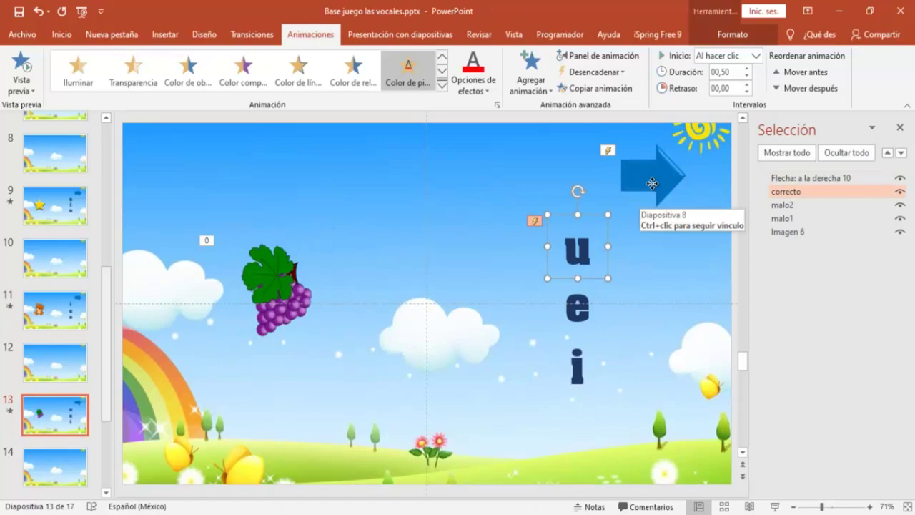
{"action": "left_click", "coordinate": [652, 183]}
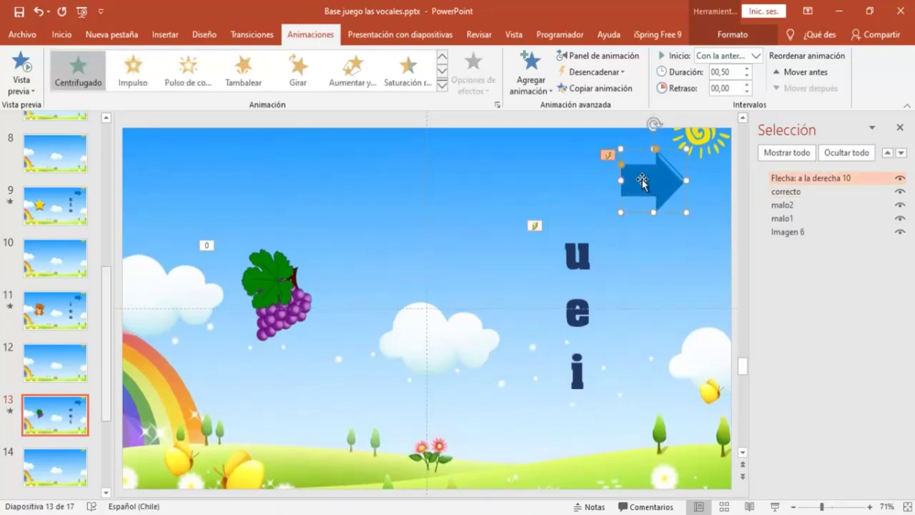
{"action": "left_click", "coordinate": [621, 71]}
{"action": "mouse_move", "coordinate": [599, 89]}
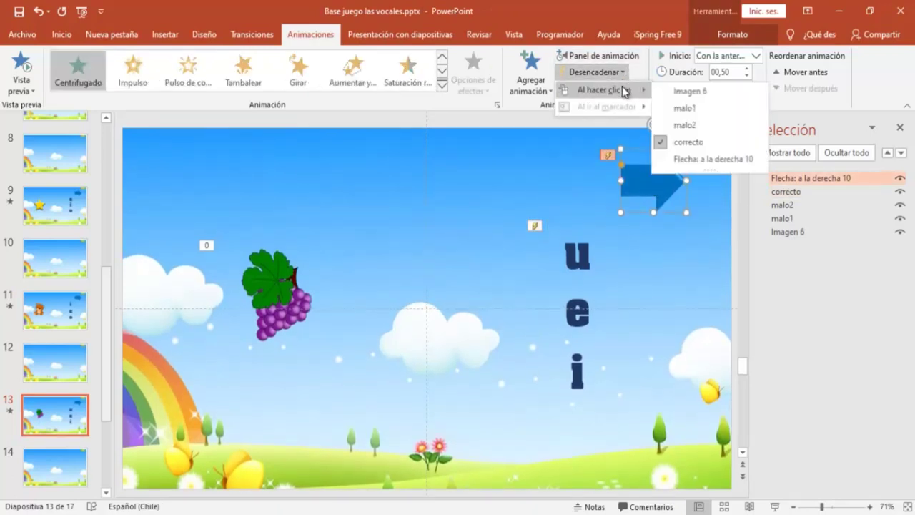
{"action": "left_click", "coordinate": [688, 142]}
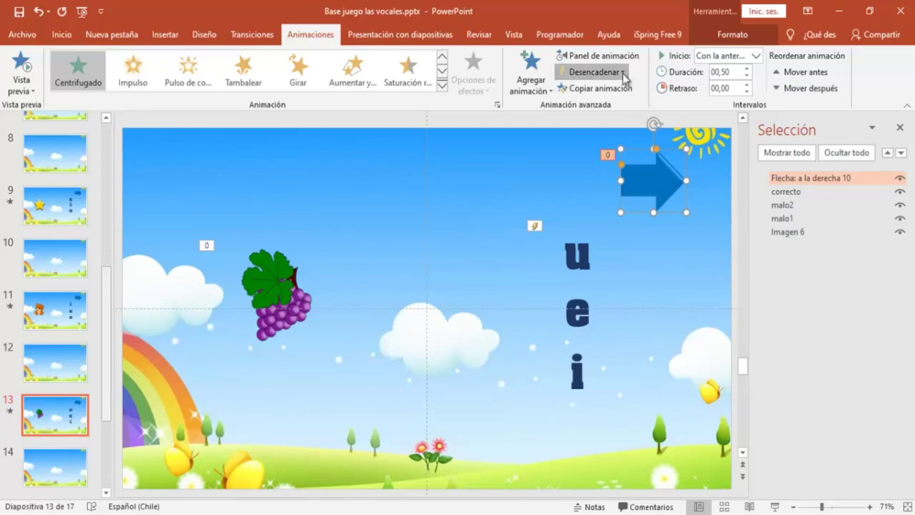
{"action": "left_click", "coordinate": [624, 72]}
{"action": "left_click", "coordinate": [684, 141]}
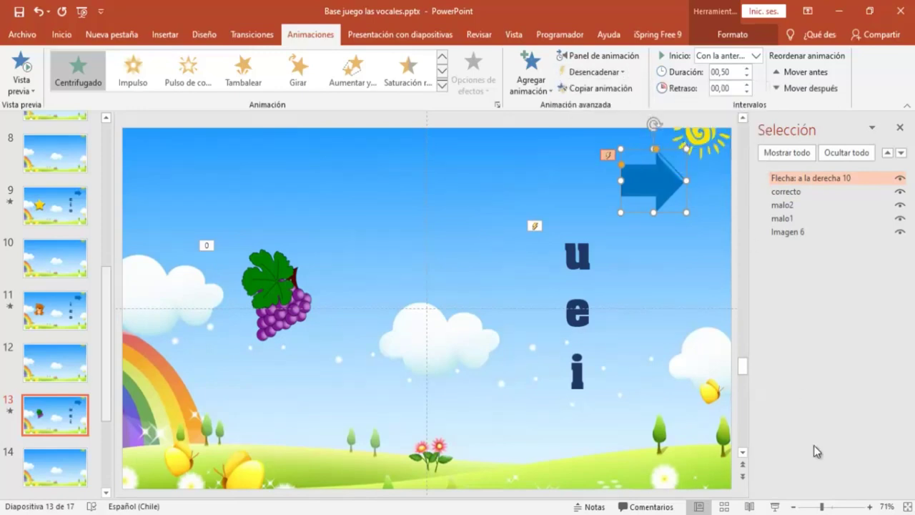
{"action": "left_click", "coordinate": [777, 506]}
{"action": "left_click", "coordinate": [699, 212]}
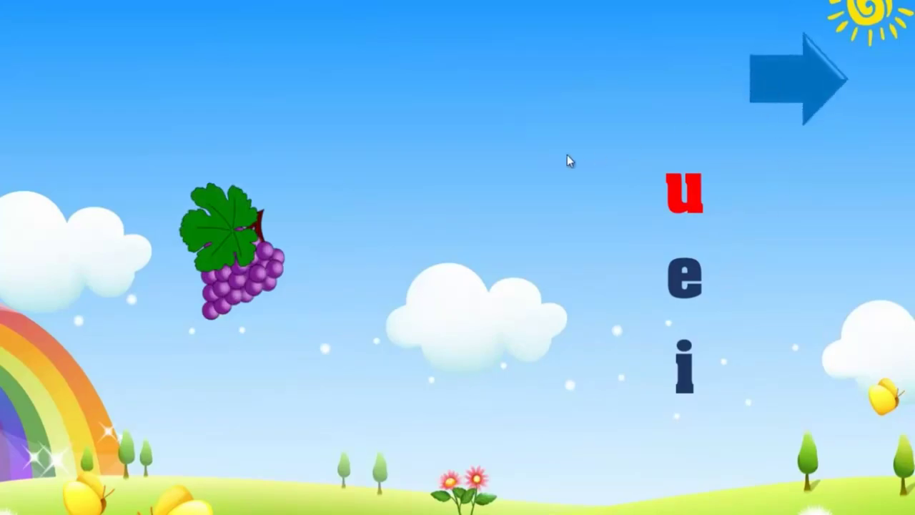
{"action": "key", "text": "Escape"}
{"action": "scroll", "coordinate": [57, 393], "scroll_direction": "down", "scroll_amount": 2}
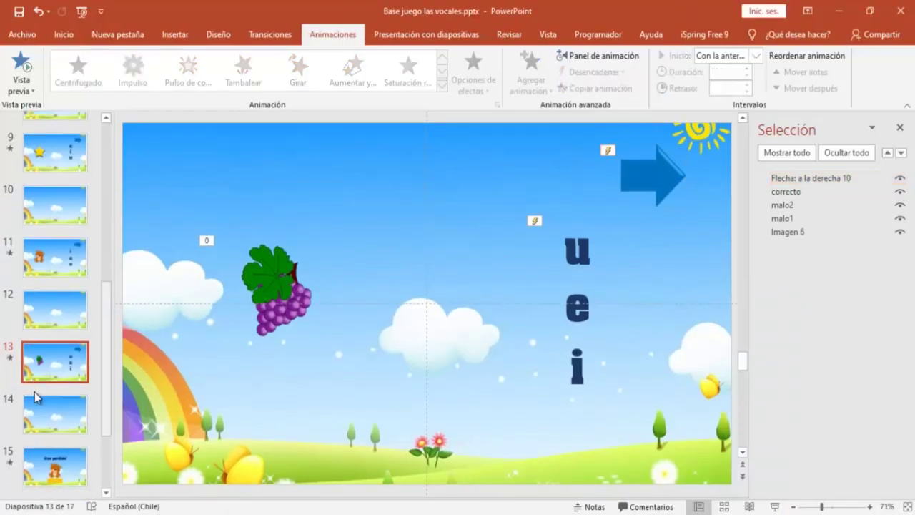
{"action": "left_click", "coordinate": [64, 429]}
{"action": "scroll", "coordinate": [64, 427], "scroll_direction": "down", "scroll_amount": 1}
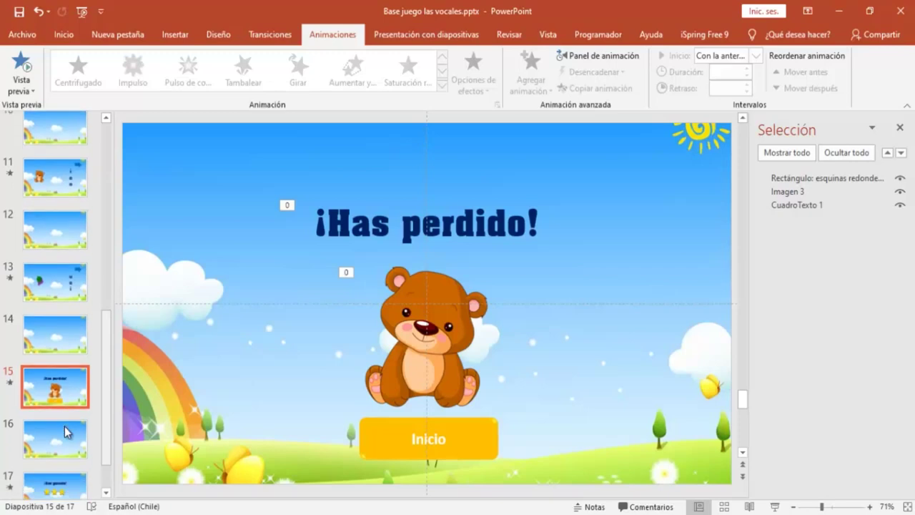
{"action": "left_click", "coordinate": [55, 431]}
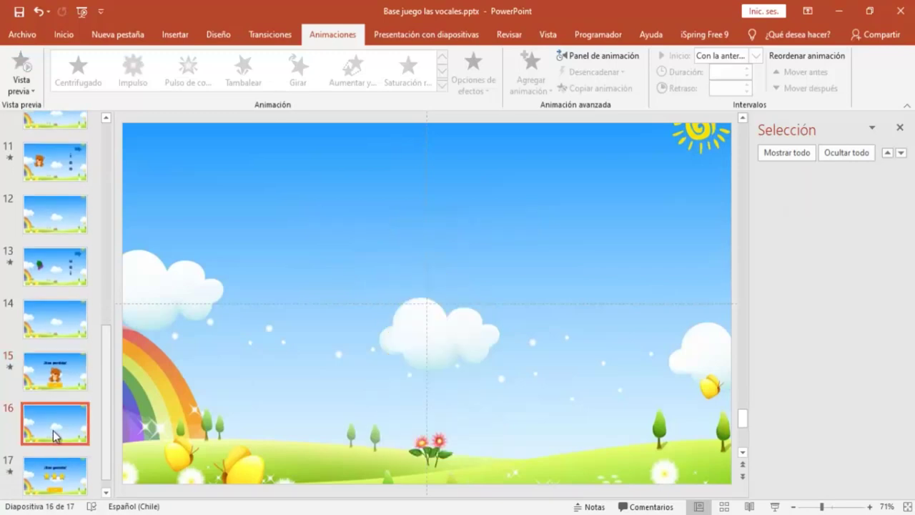
{"action": "left_click", "coordinate": [43, 479]}
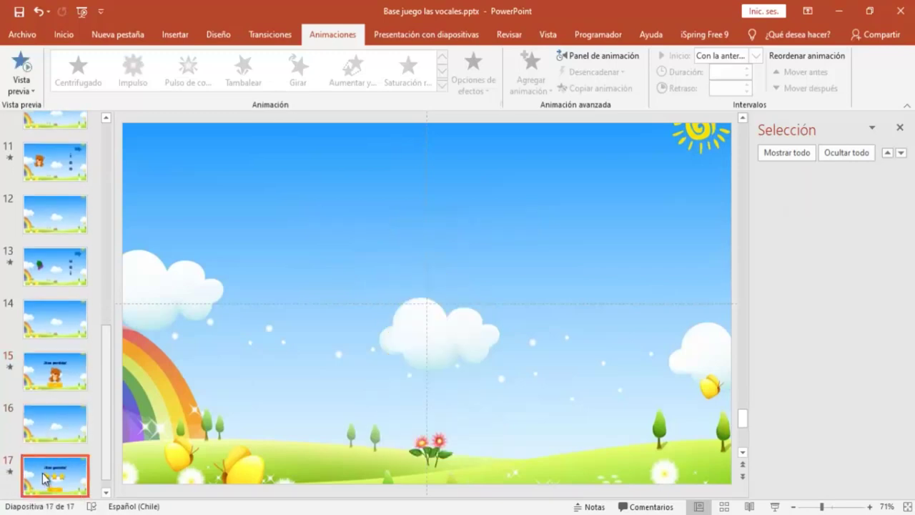
{"action": "scroll", "coordinate": [62, 321], "scroll_direction": "up", "scroll_amount": 1}
{"action": "left_click", "coordinate": [64, 308]}
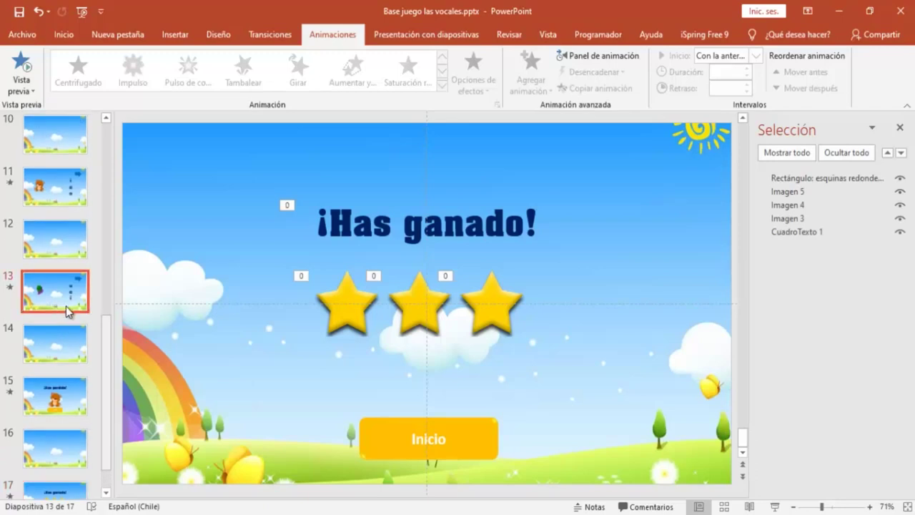
{"action": "left_click", "coordinate": [637, 192]}
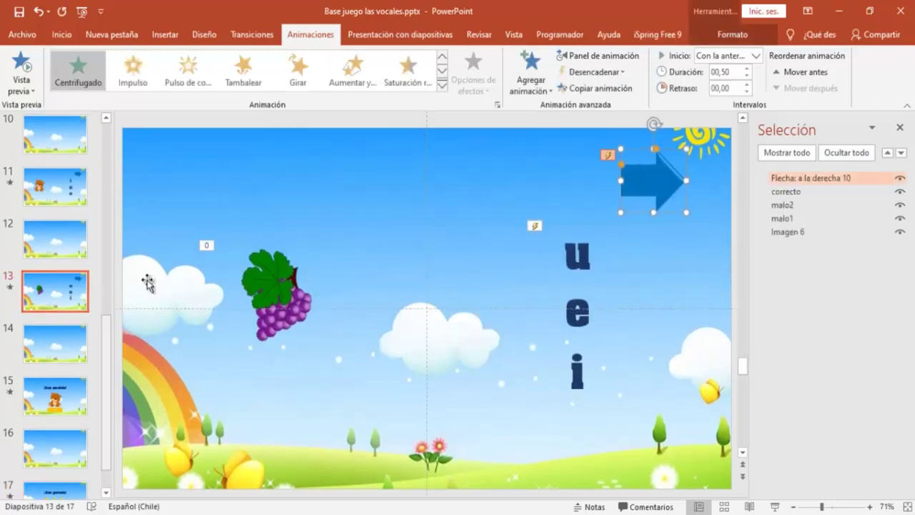
{"action": "left_click", "coordinate": [166, 34]}
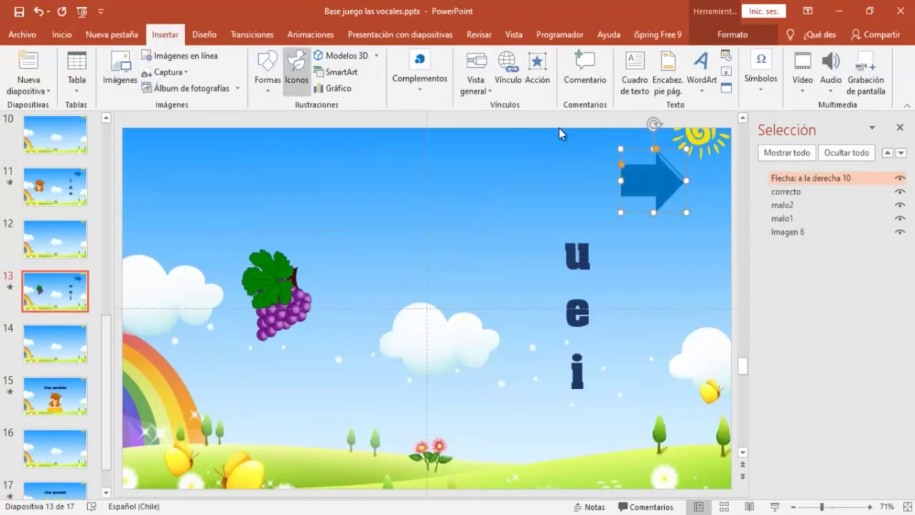
Change slide 13's arrow hyperlink from slide 8 to '16. Diapositiva 16'.
{"action": "left_click", "coordinate": [545, 67]}
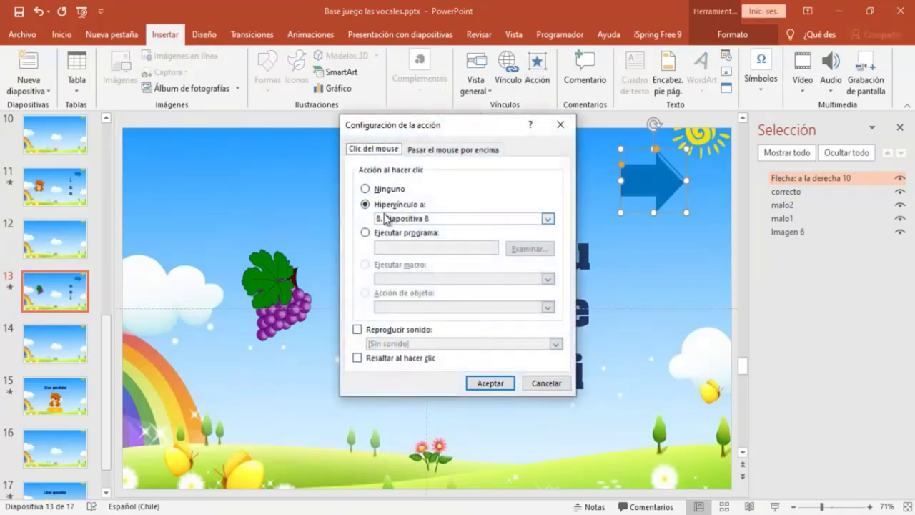
{"action": "left_click", "coordinate": [548, 219]}
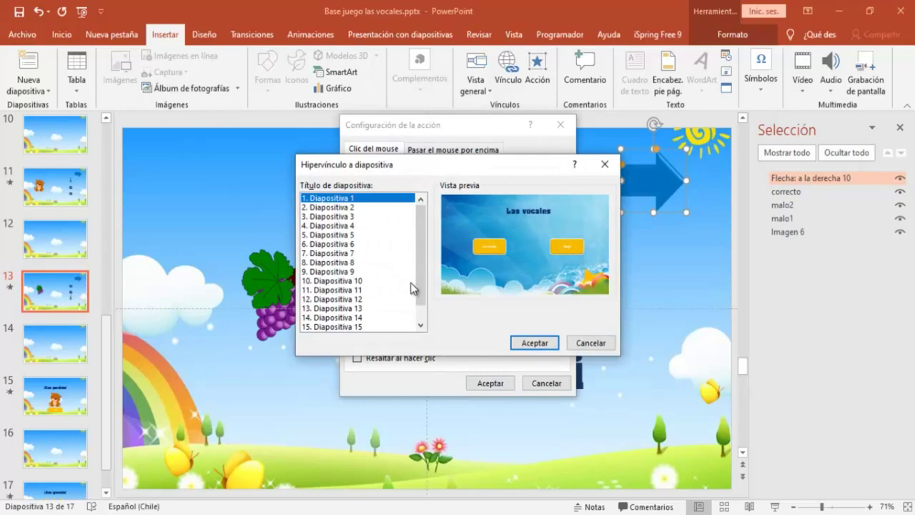
{"action": "scroll", "coordinate": [420, 286], "scroll_direction": "down", "scroll_amount": 1}
{"action": "left_click", "coordinate": [360, 318]}
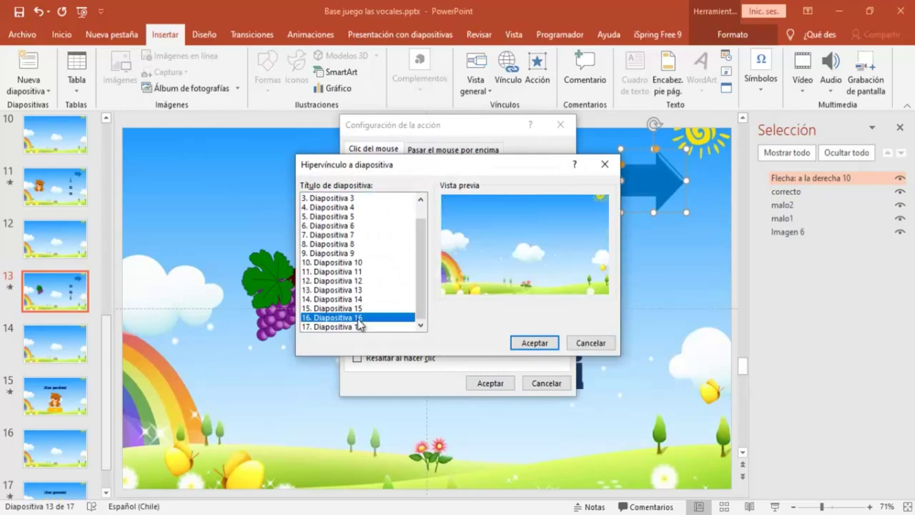
{"action": "left_click", "coordinate": [520, 345]}
{"action": "left_click", "coordinate": [484, 384]}
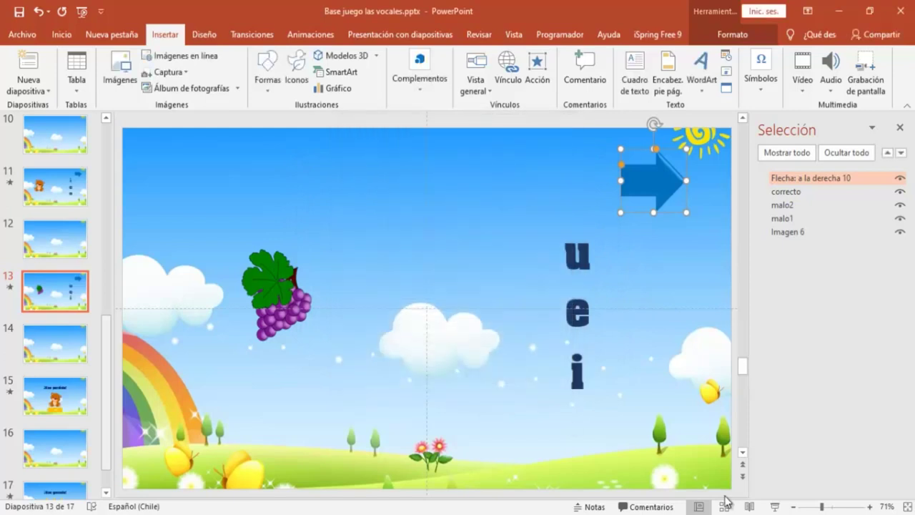
{"action": "left_click", "coordinate": [774, 508]}
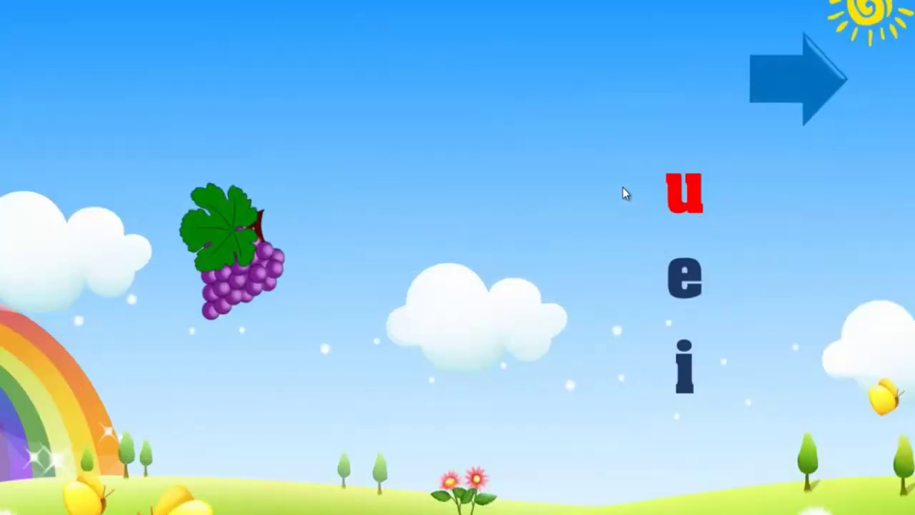
Exit the slideshow after testing slide 13 and its arrow.
{"action": "key", "text": "Escape"}
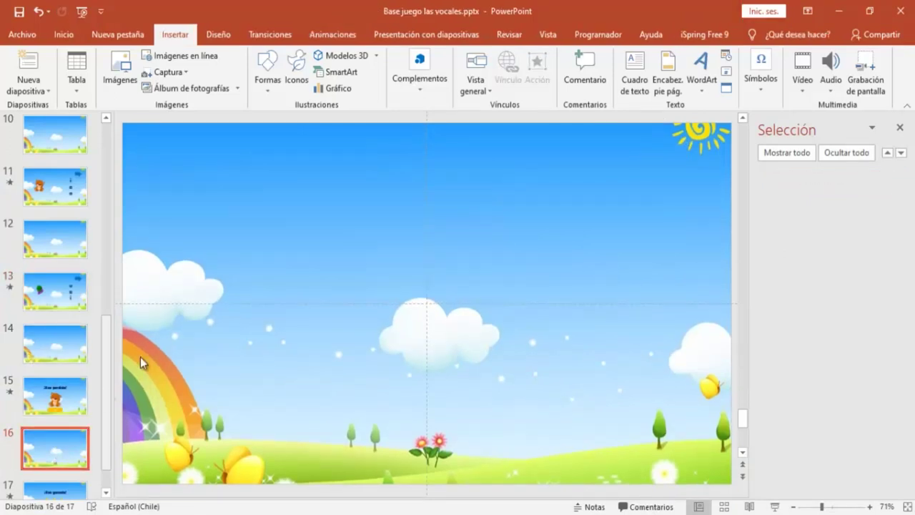
Set slide 16 to advance automatically after 00:00,00, then play the show from slide 13.
{"action": "left_click", "coordinate": [269, 34]}
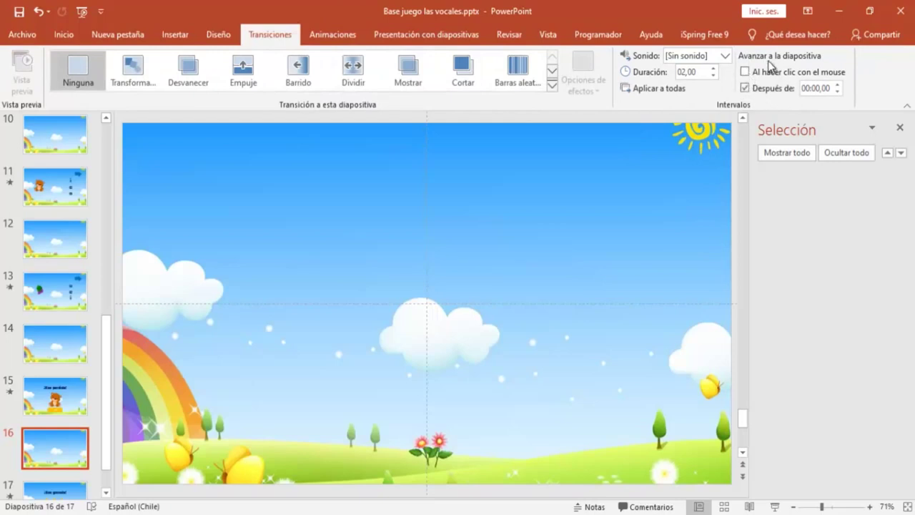
{"action": "left_click", "coordinate": [745, 89]}
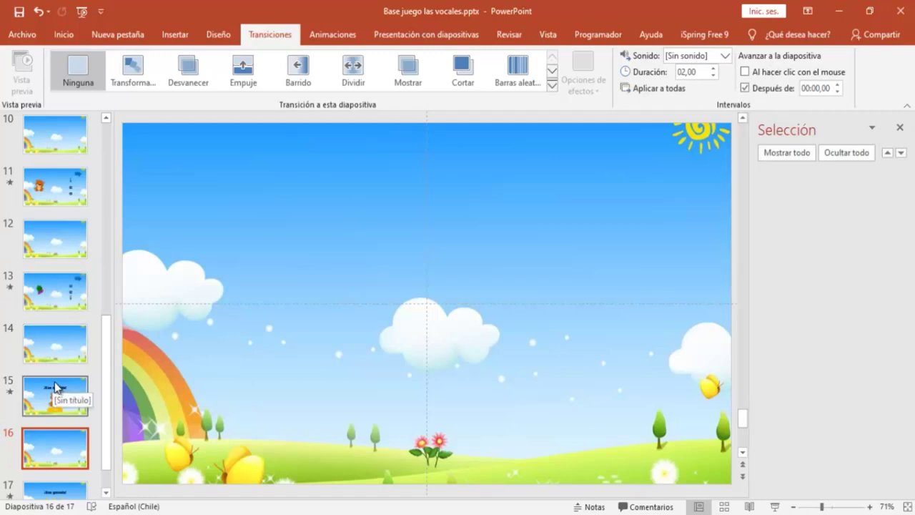
{"action": "left_click", "coordinate": [58, 289]}
{"action": "left_click", "coordinate": [773, 507]}
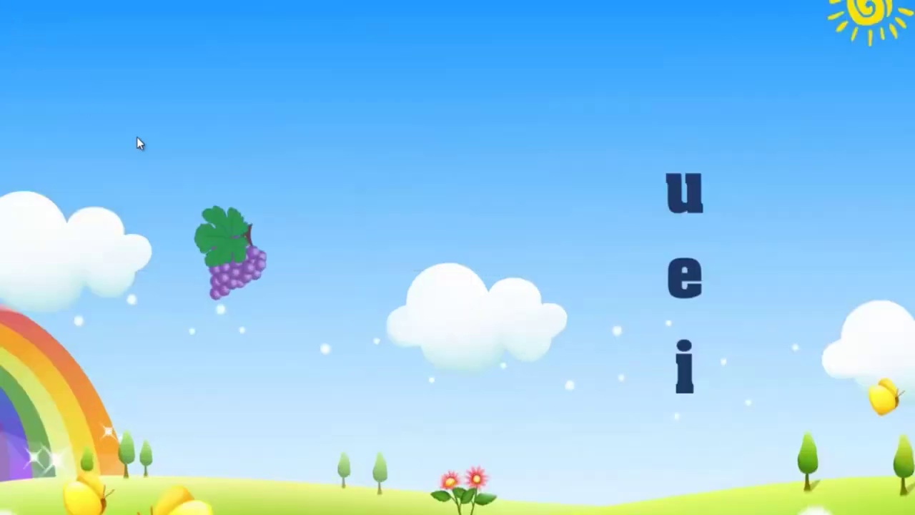
Answer u for the grapes, follow the arrow to ¡Has ganado!, and end the slide show.
{"action": "left_click", "coordinate": [688, 211]}
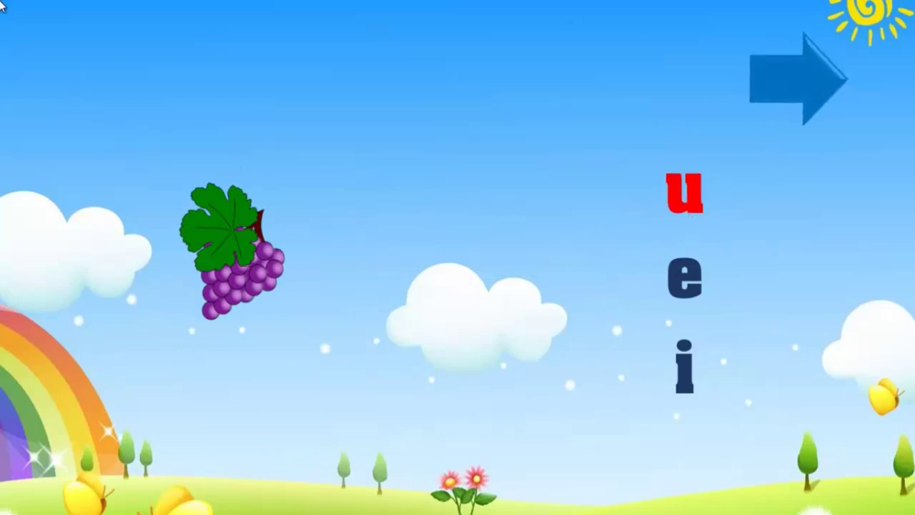
{"action": "left_click", "coordinate": [882, 289]}
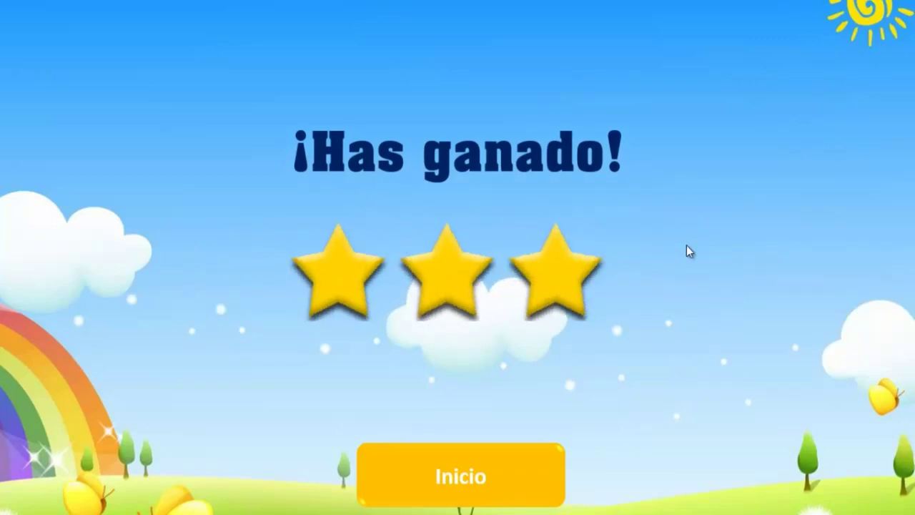
{"action": "key", "text": "Escape"}
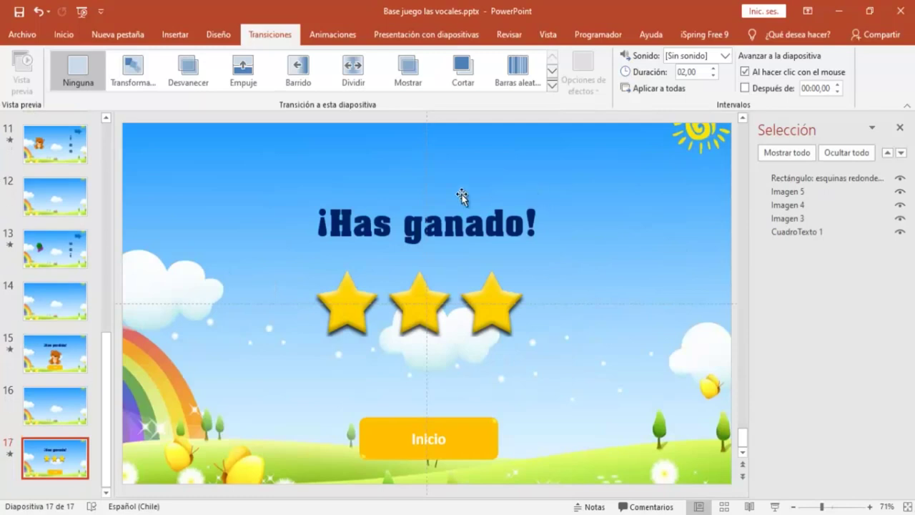
Inspect the animations applied to the ¡Has ganado! title and the first star.
{"action": "left_click", "coordinate": [483, 204]}
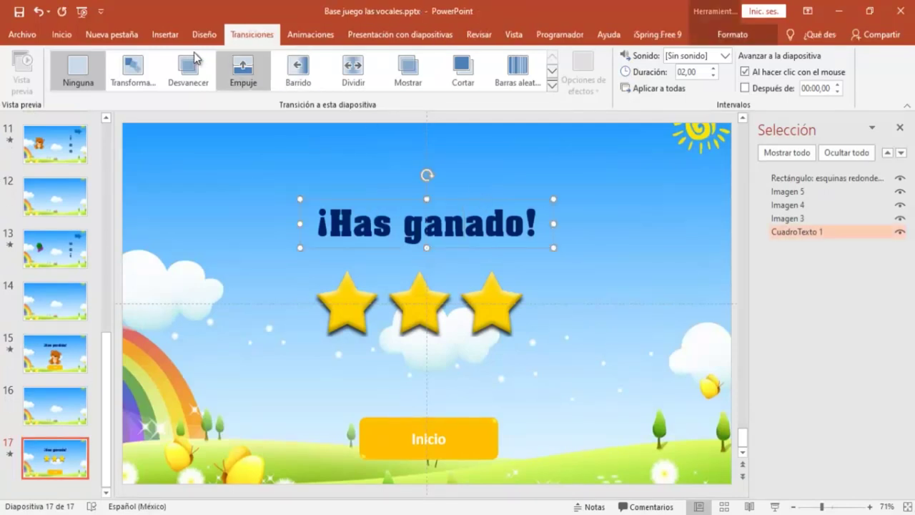
{"action": "left_click", "coordinate": [295, 36]}
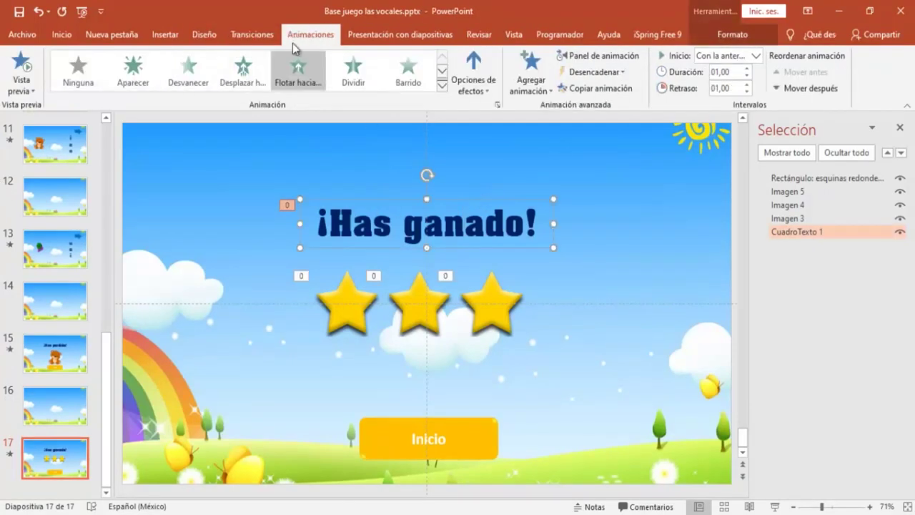
{"action": "left_click", "coordinate": [333, 309]}
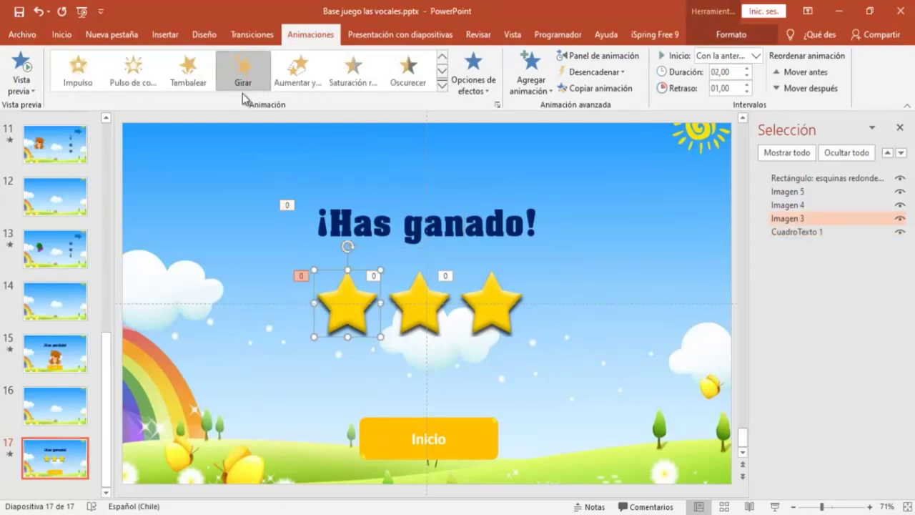
{"action": "scroll", "coordinate": [66, 389], "scroll_direction": "up", "scroll_amount": 5}
{"action": "scroll", "coordinate": [79, 372], "scroll_direction": "up", "scroll_amount": 5}
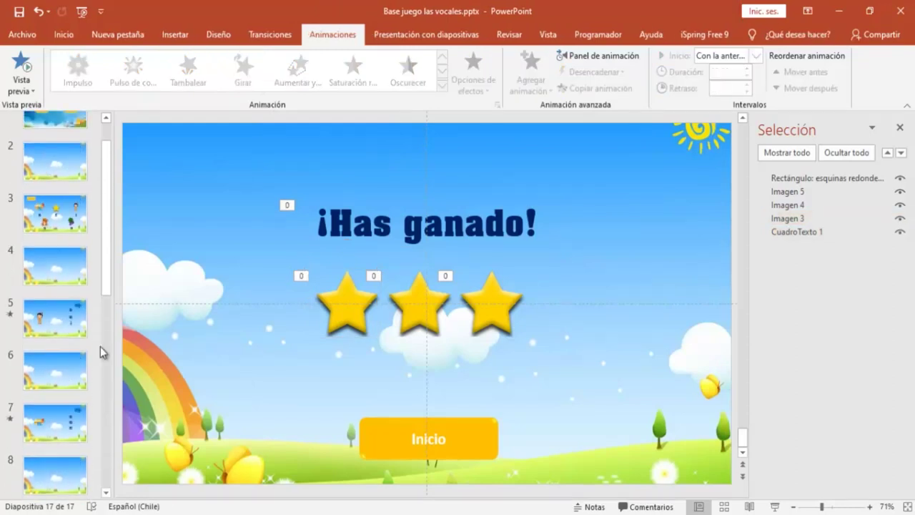
{"action": "scroll", "coordinate": [100, 352], "scroll_direction": "up", "scroll_amount": 1}
Start the slide show from the Las vocales title slide and launch Juego.
{"action": "left_click", "coordinate": [55, 143]}
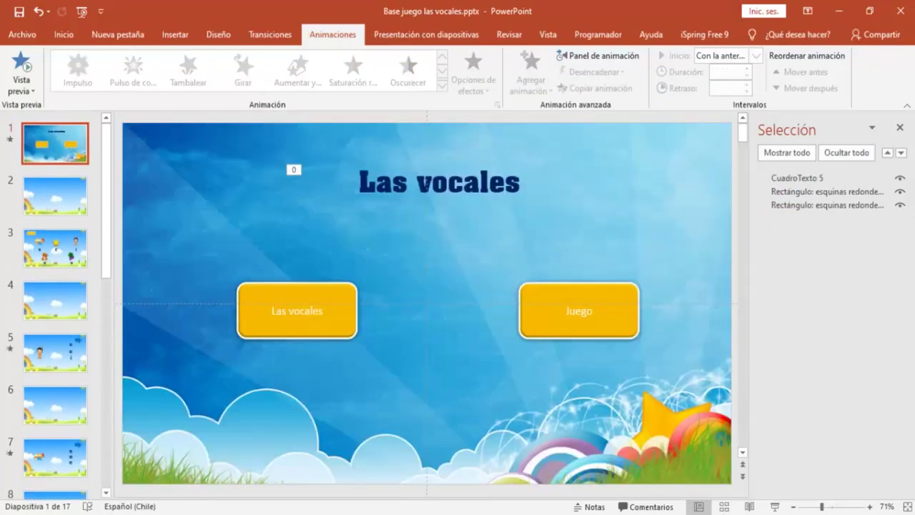
{"action": "left_click", "coordinate": [774, 506]}
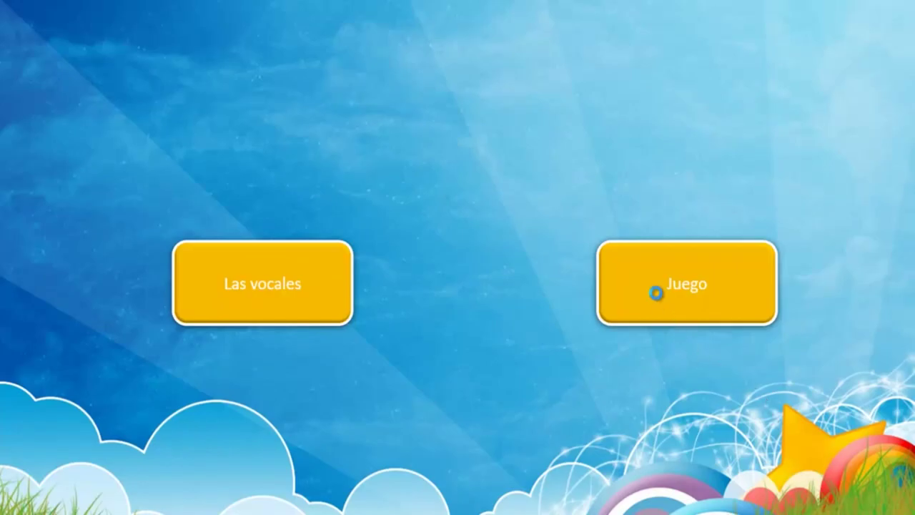
{"action": "left_click", "coordinate": [656, 294]}
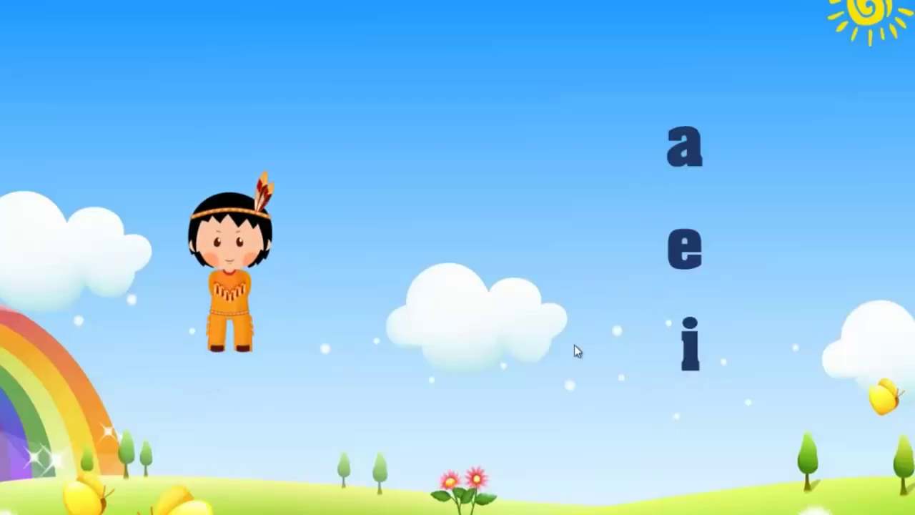
Answer i, a, e, o and u correctly to reach ¡Has ganado!, then return to the menu and restart.
{"action": "left_click", "coordinate": [692, 366]}
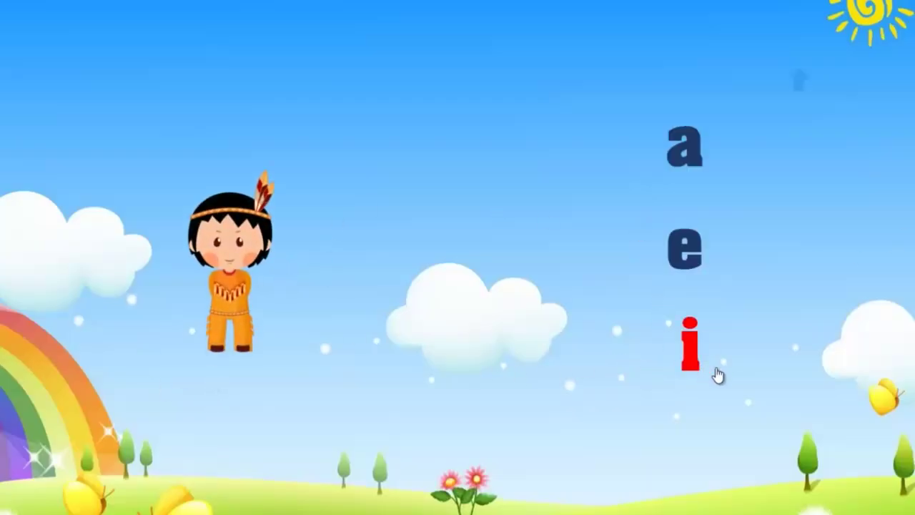
{"action": "left_click", "coordinate": [808, 112]}
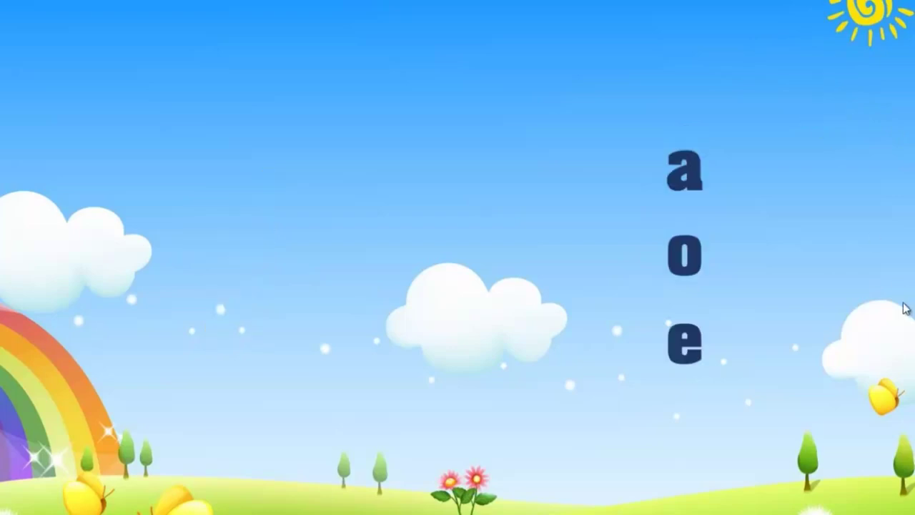
{"action": "left_click", "coordinate": [691, 185]}
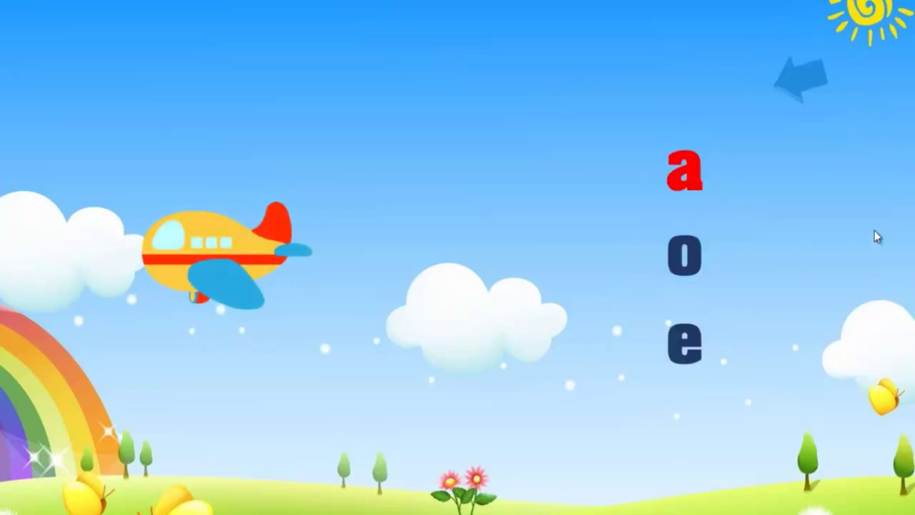
{"action": "left_click", "coordinate": [821, 93]}
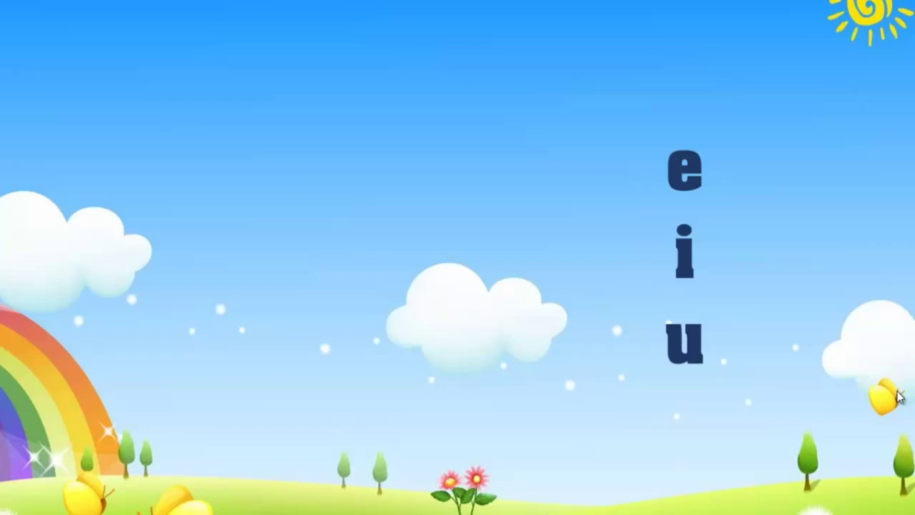
{"action": "left_click", "coordinate": [685, 198]}
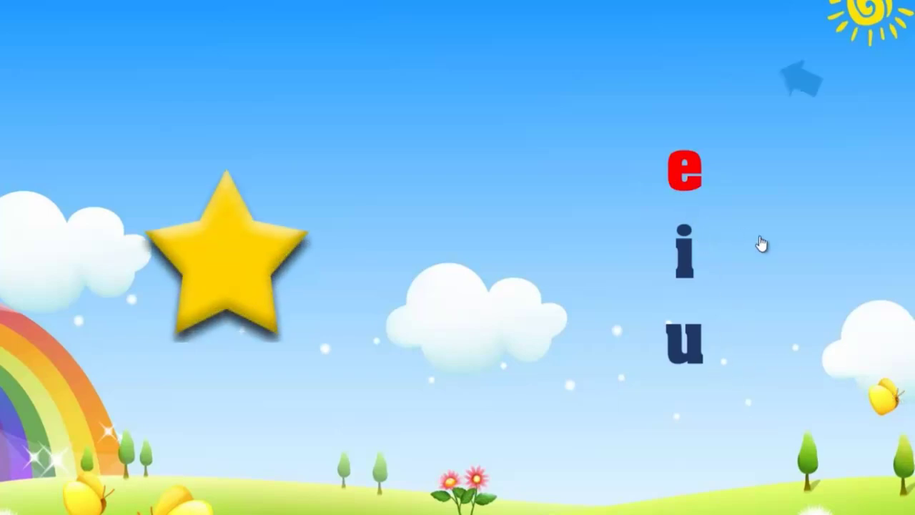
{"action": "left_click", "coordinate": [813, 79]}
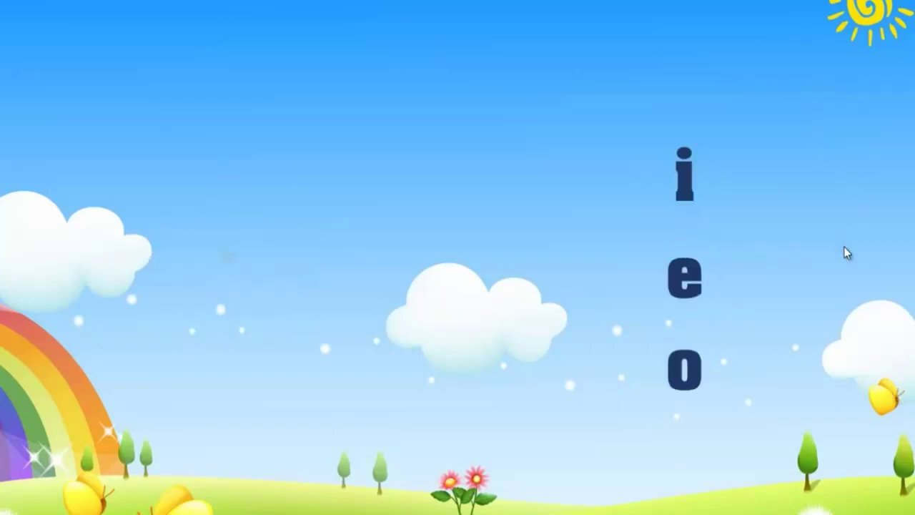
{"action": "left_click", "coordinate": [698, 370]}
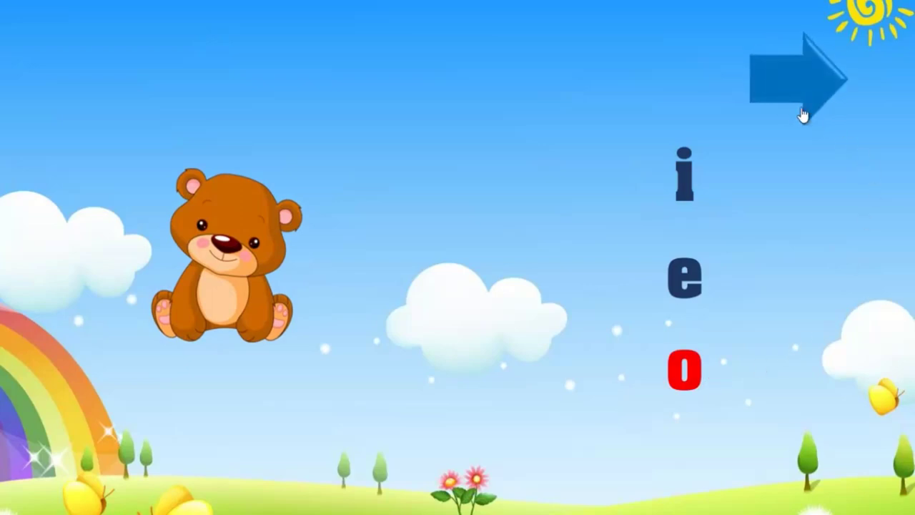
{"action": "left_click", "coordinate": [794, 103]}
{"action": "left_click", "coordinate": [710, 206]}
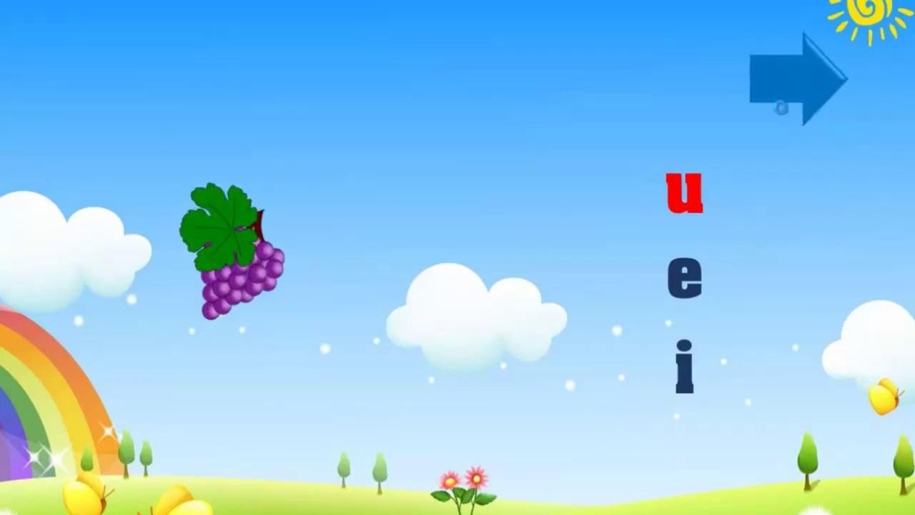
{"action": "left_click", "coordinate": [772, 91]}
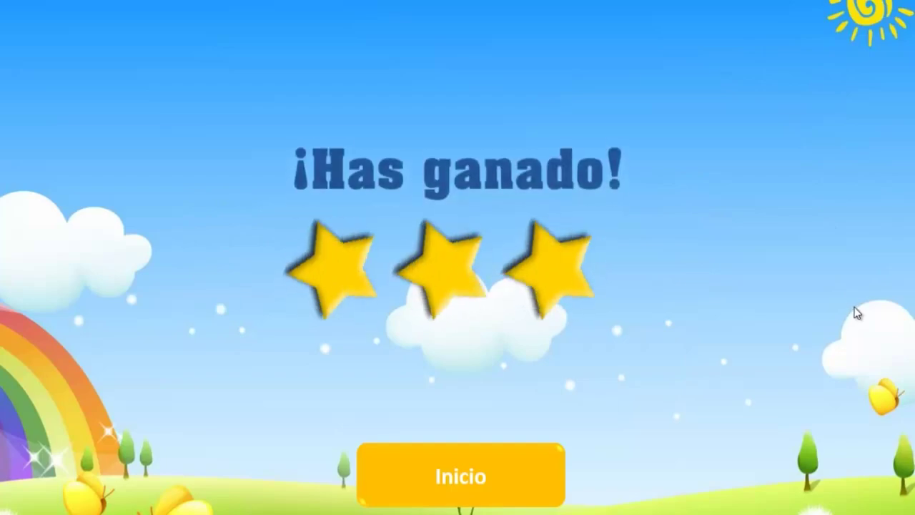
{"action": "left_click", "coordinate": [461, 474]}
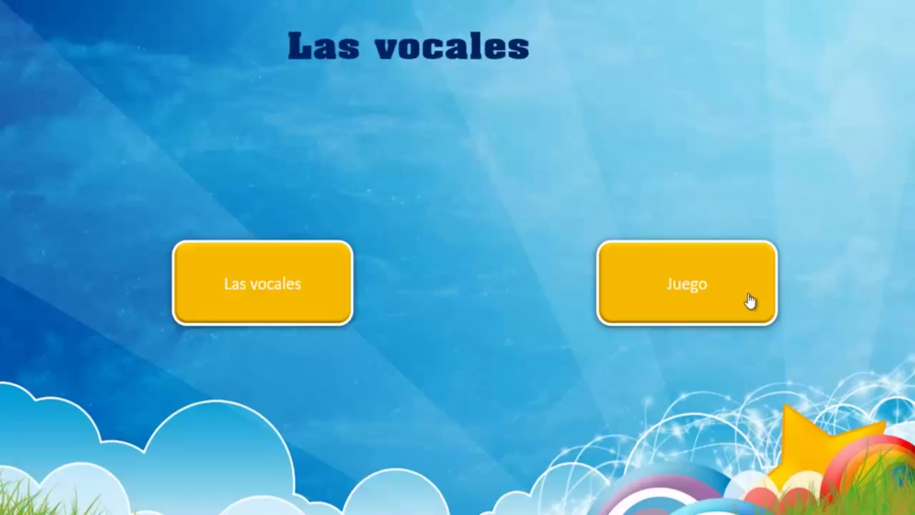
{"action": "left_click", "coordinate": [719, 306]}
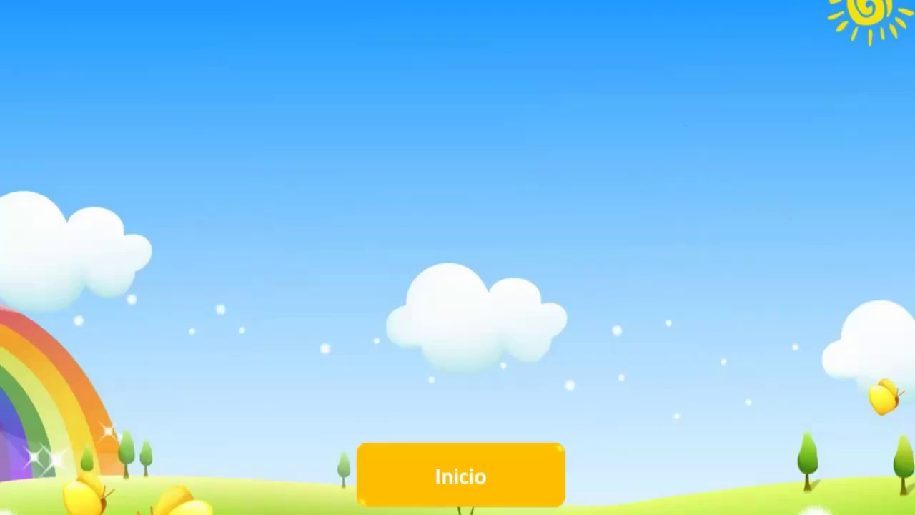
Return from ¡Has perdido! to the menu, restart the game and answer i for the character.
{"action": "left_click", "coordinate": [474, 491]}
{"action": "left_click", "coordinate": [726, 300]}
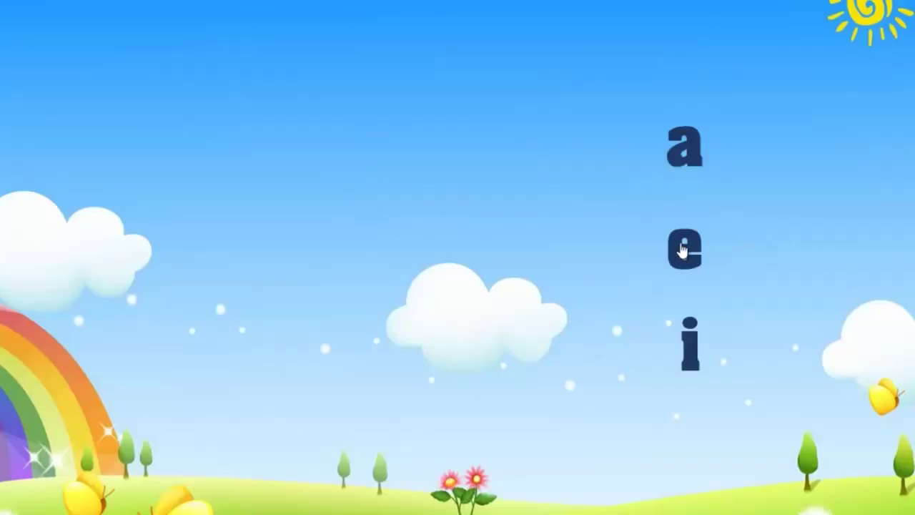
{"action": "left_click", "coordinate": [690, 356]}
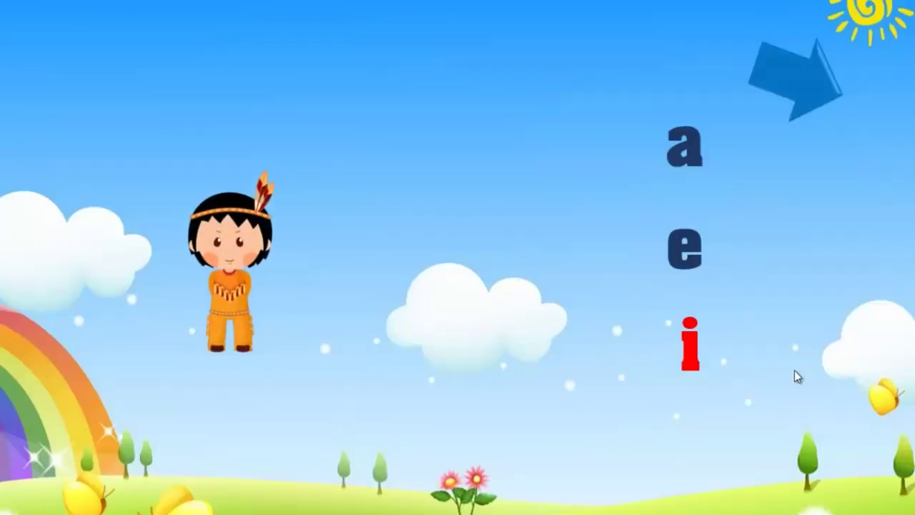
{"action": "left_click", "coordinate": [774, 97]}
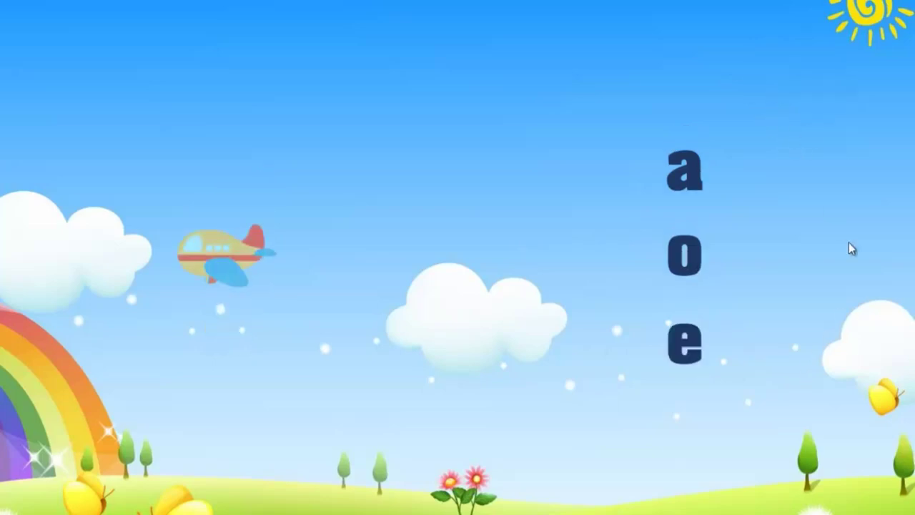
Answer a for the airplane, go back to the menu from ¡Has perdido!, and exit the slide show.
{"action": "left_click", "coordinate": [686, 179]}
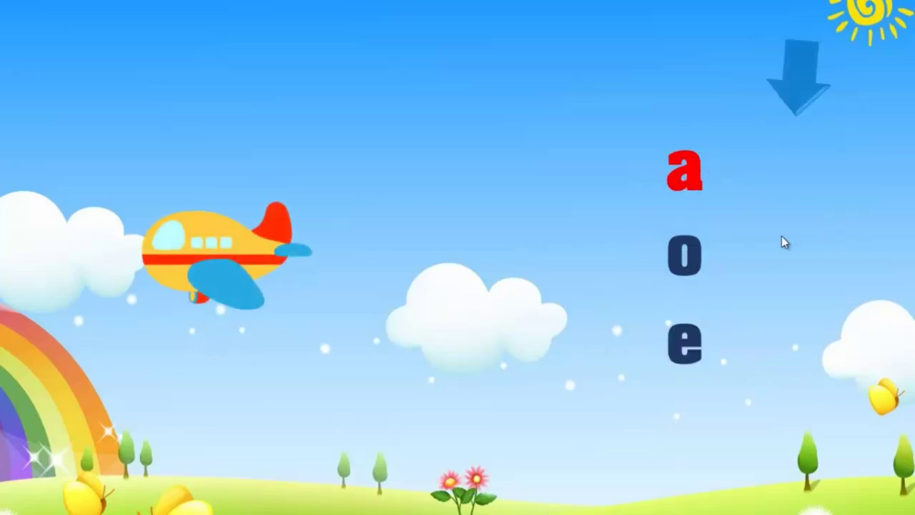
{"action": "left_click", "coordinate": [803, 102]}
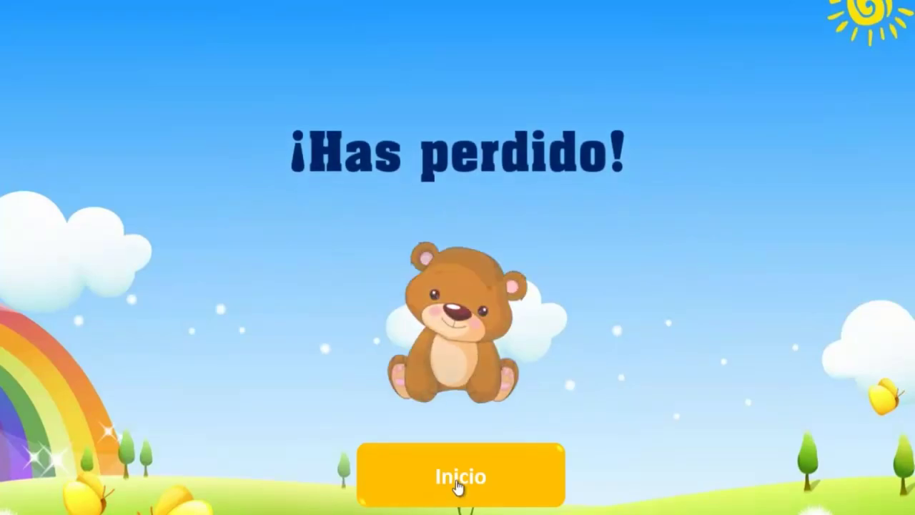
{"action": "left_click", "coordinate": [458, 485]}
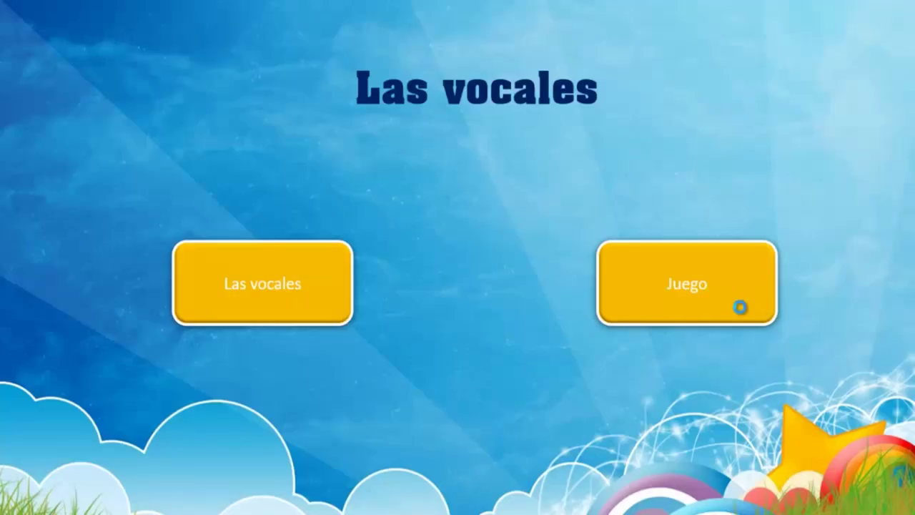
{"action": "left_click", "coordinate": [730, 307]}
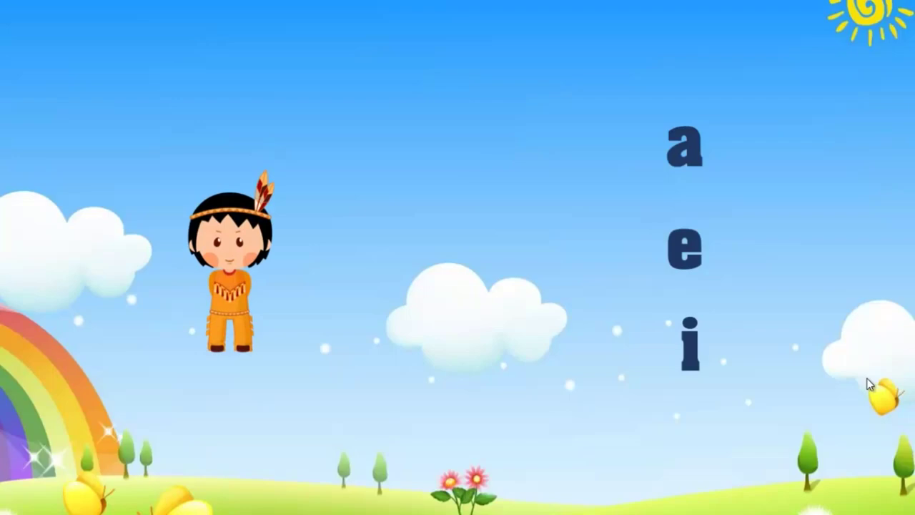
{"action": "key", "text": "Escape"}
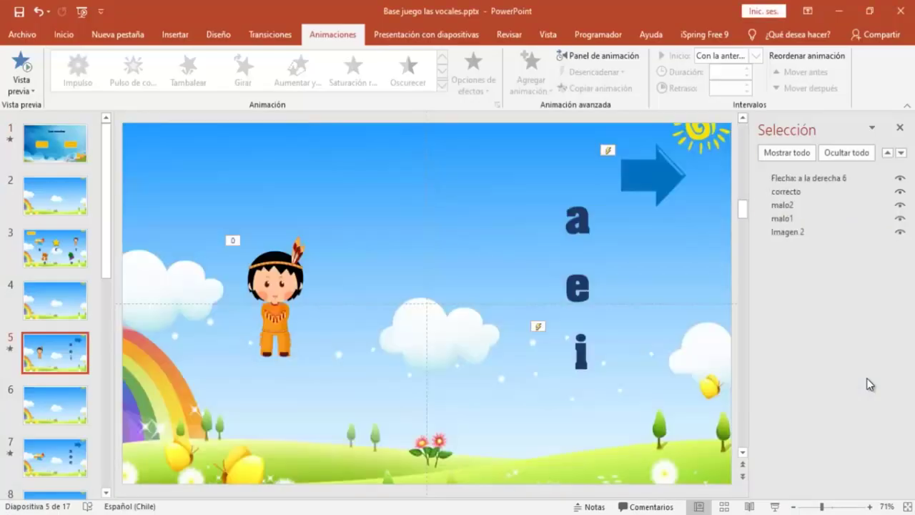